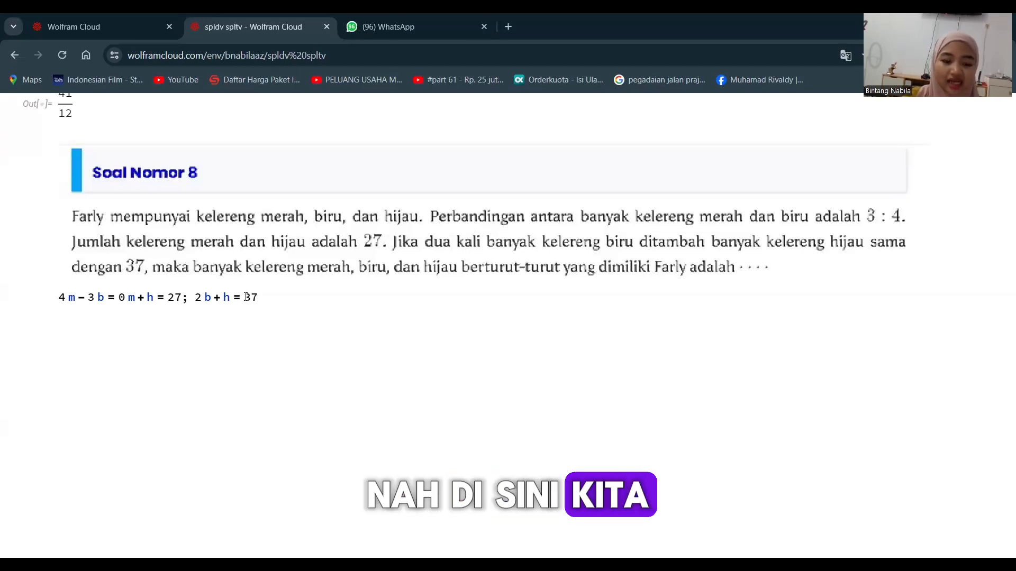
Add the line ClearAll[m, b, h]; below the equations for Soal Nomor 8
key("Return")
type("Clea")
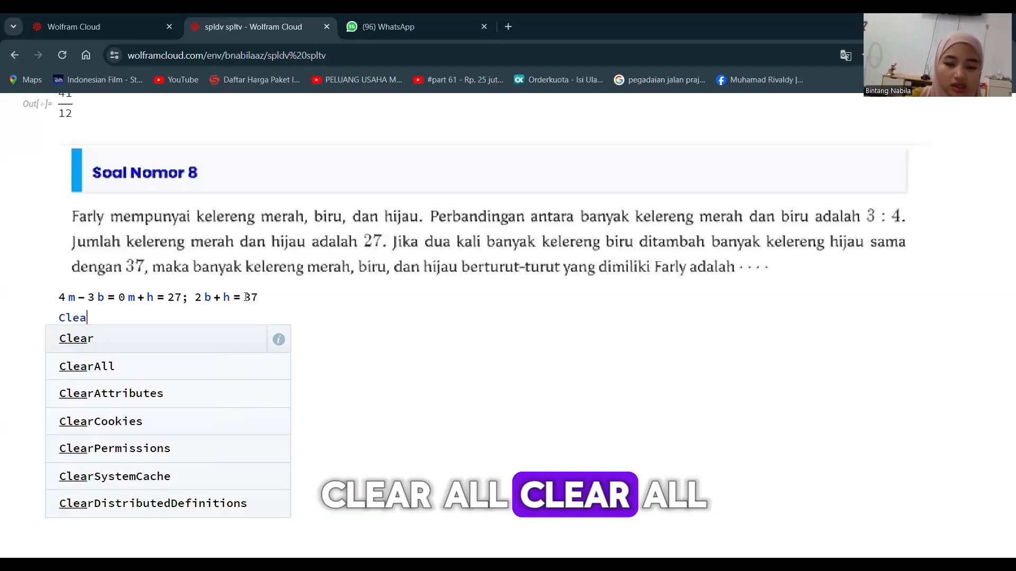
type("r")
key("Return")
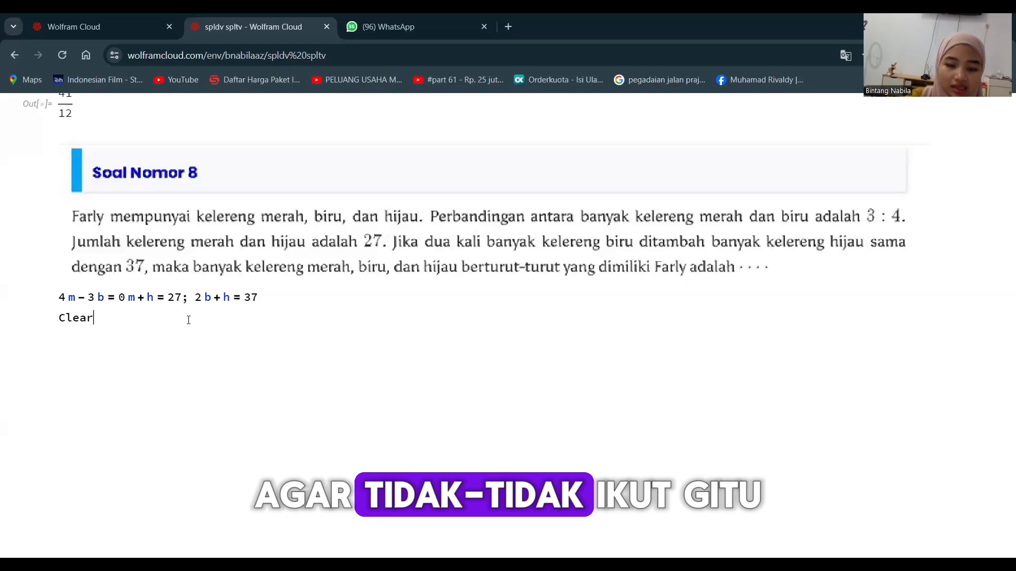
type("All")
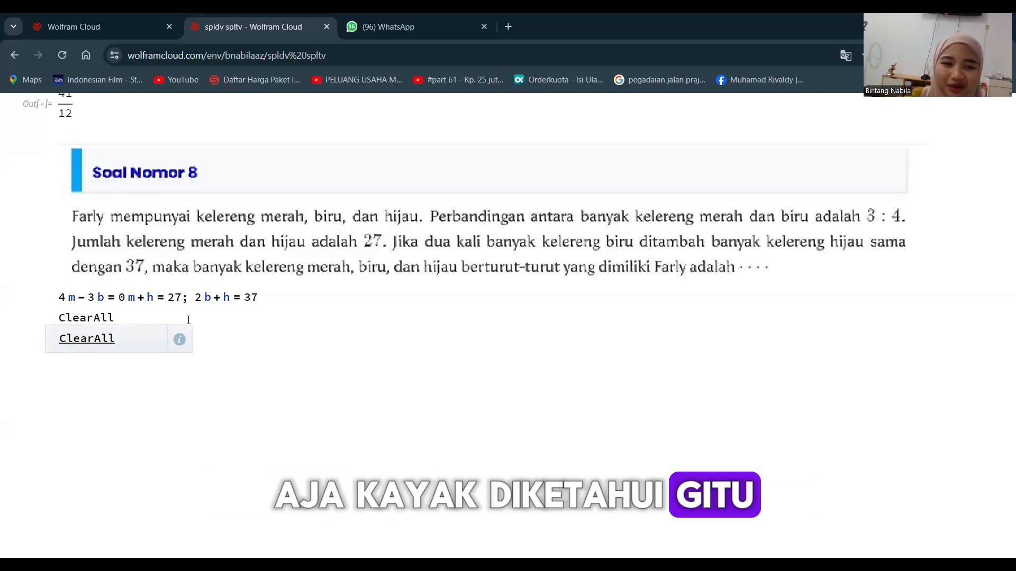
type("[")
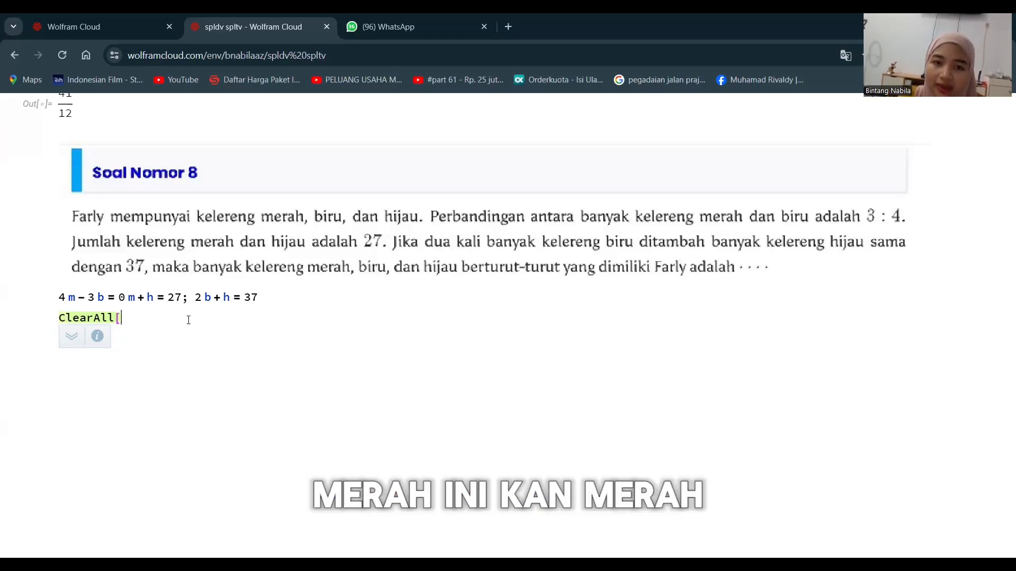
type("m")
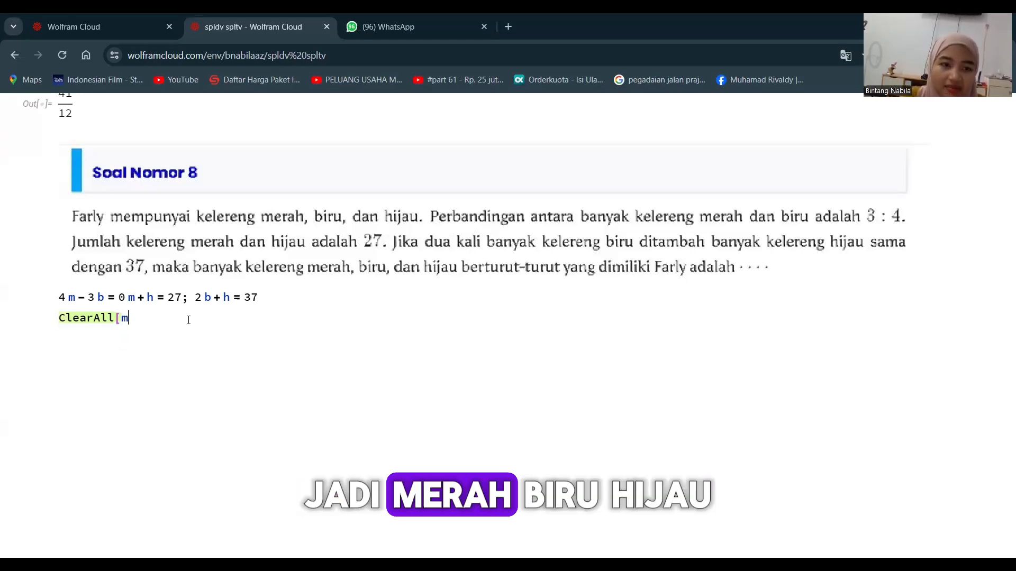
type(", b, h]")
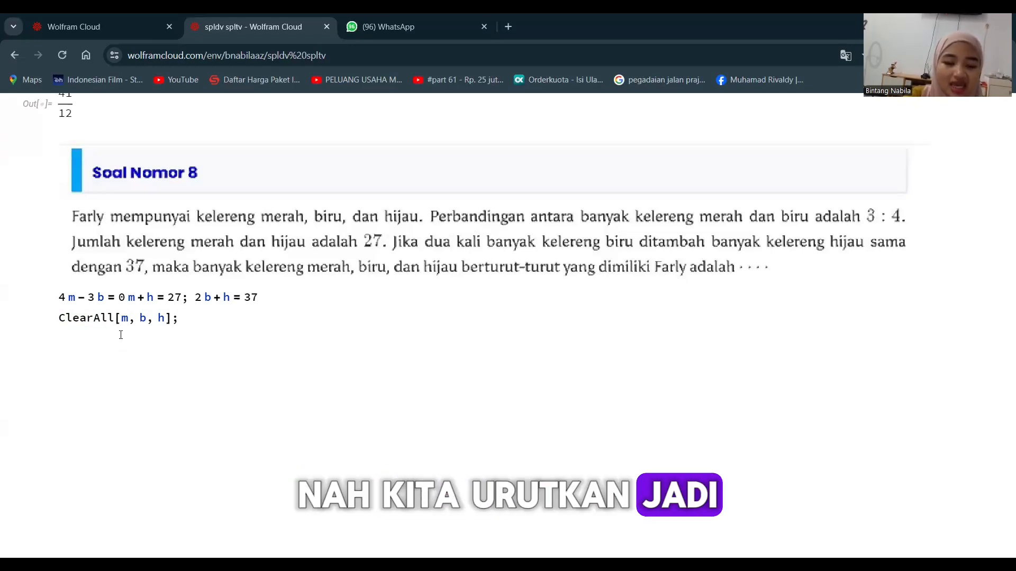
Begin a LinearSolve call with an opening square bracket on a new line below the ClearAll statement
type("Lin")
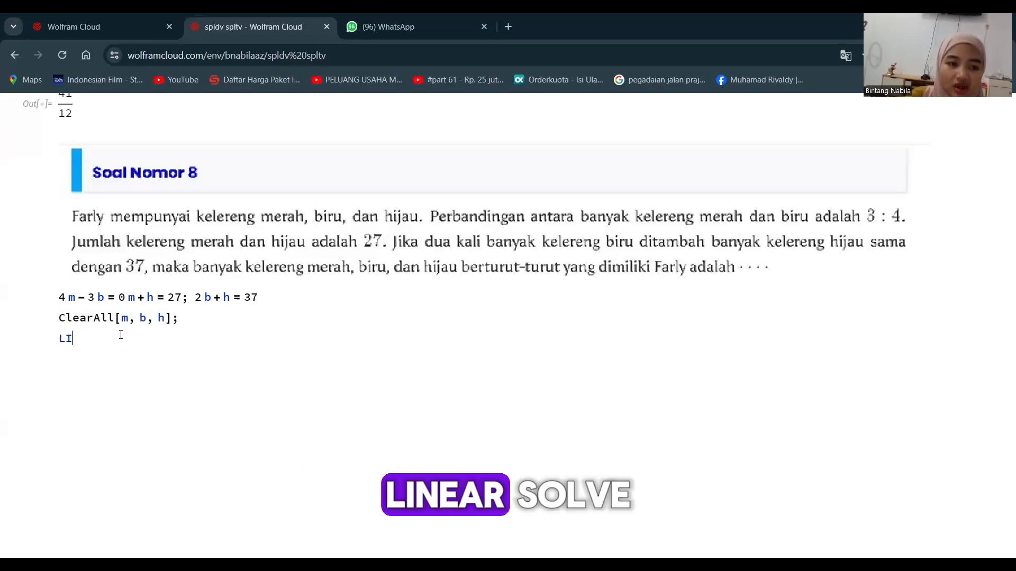
type("ea")
key("Down")
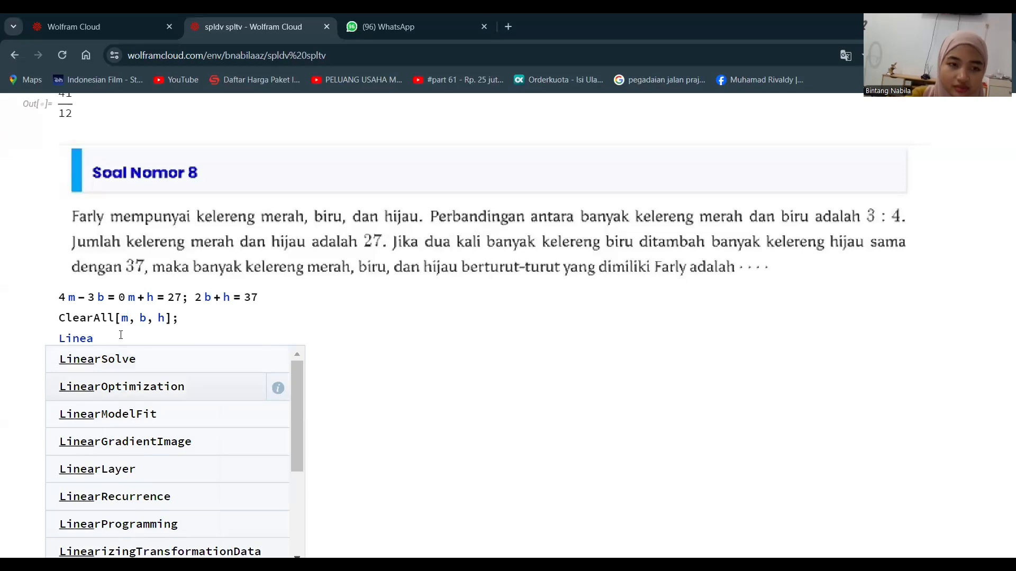
key("Return")
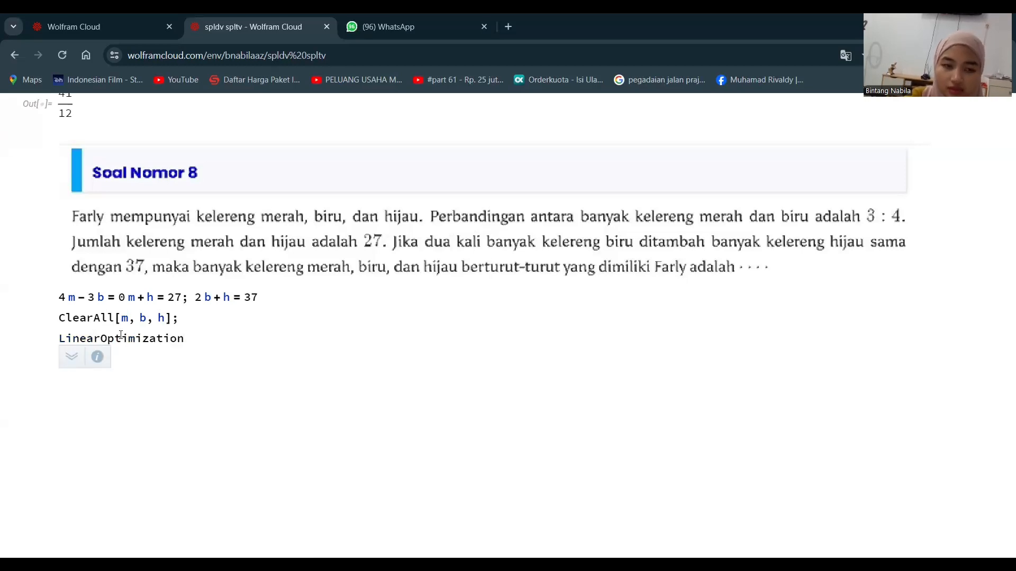
key("ctrl+z")
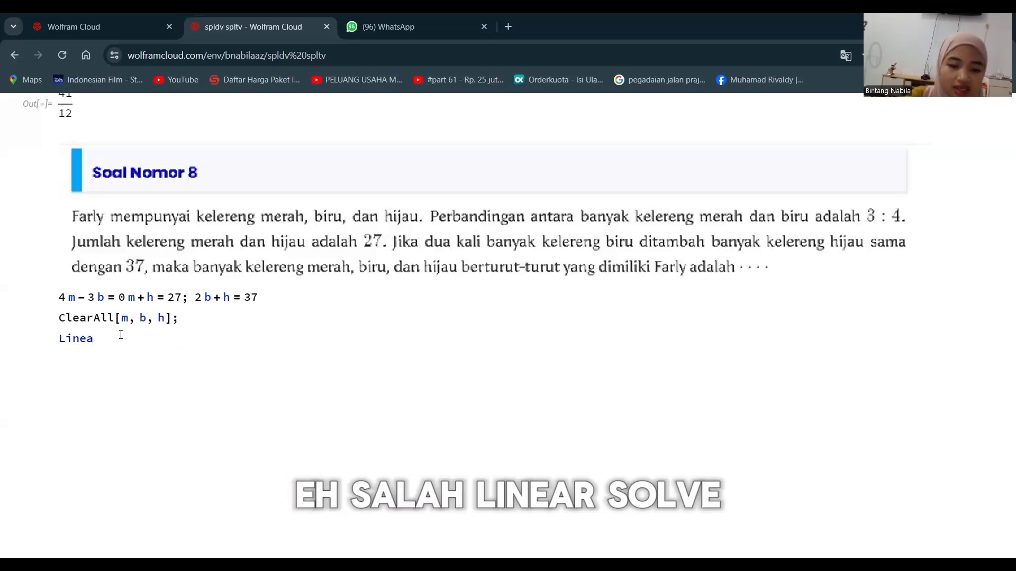
type("r")
key("Return")
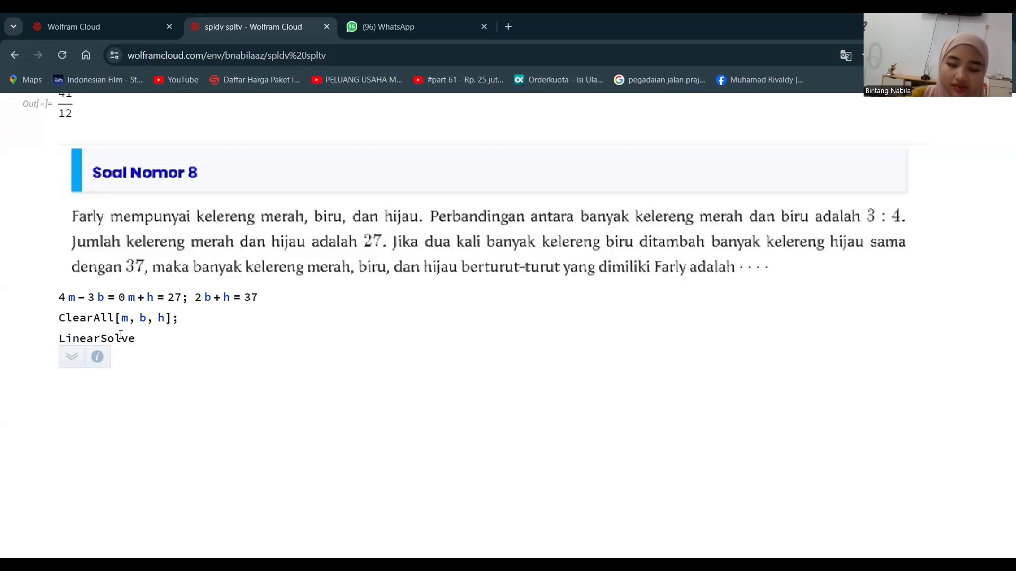
type("[")
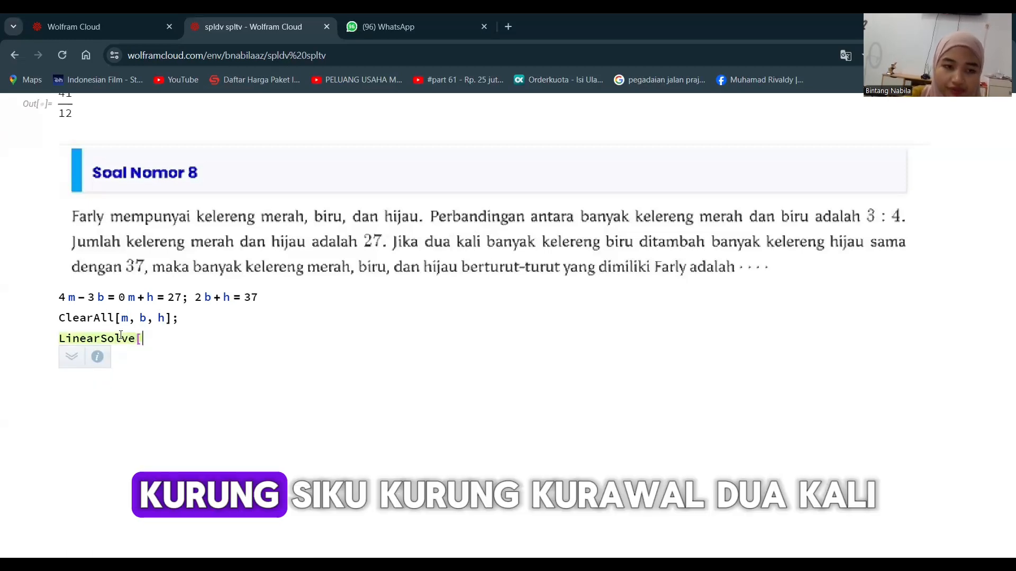
Open the coefficient matrix in LinearSolve and enter its first row as {4, -3, 0}
type("{{")
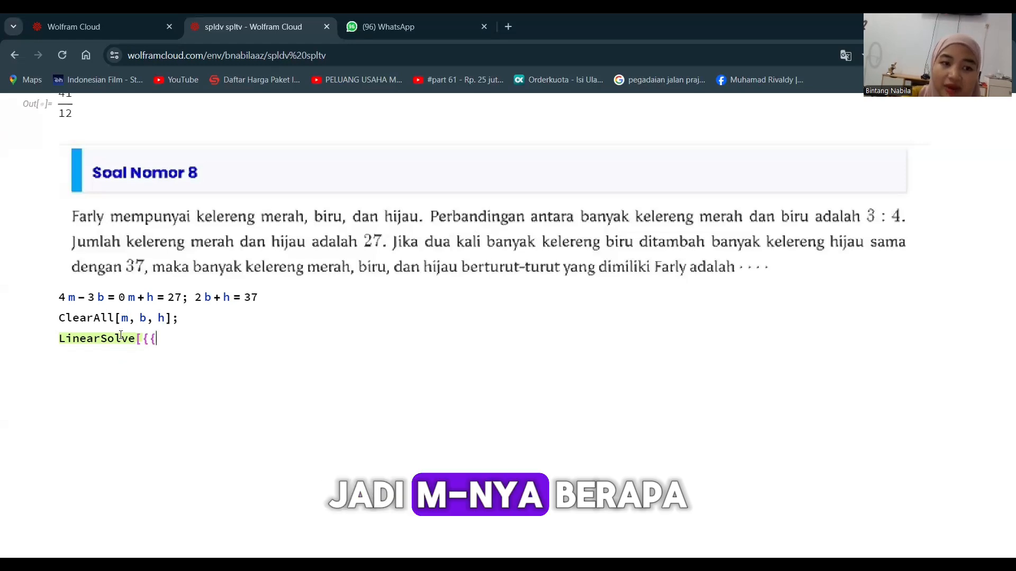
type("4")
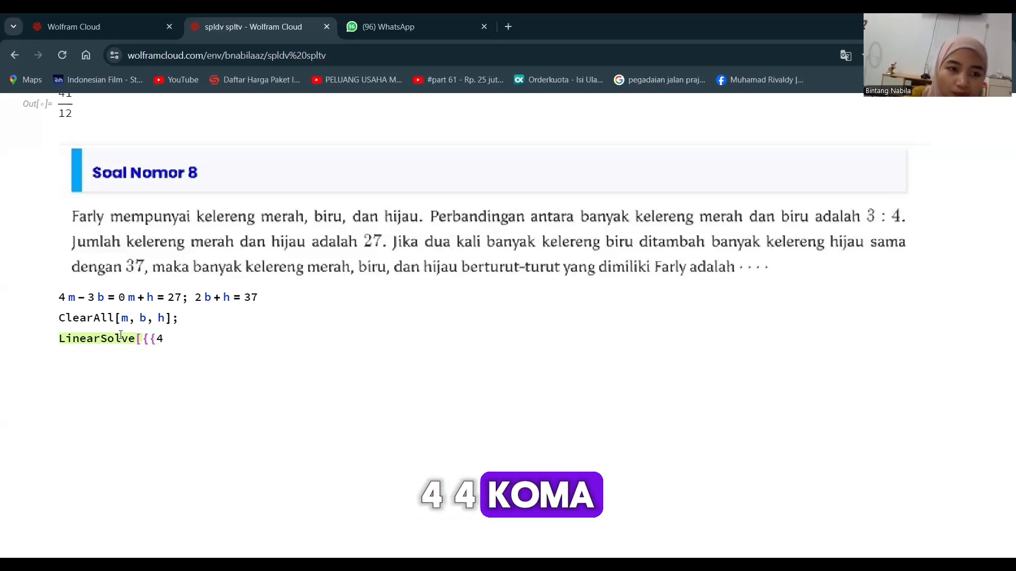
type(", -3")
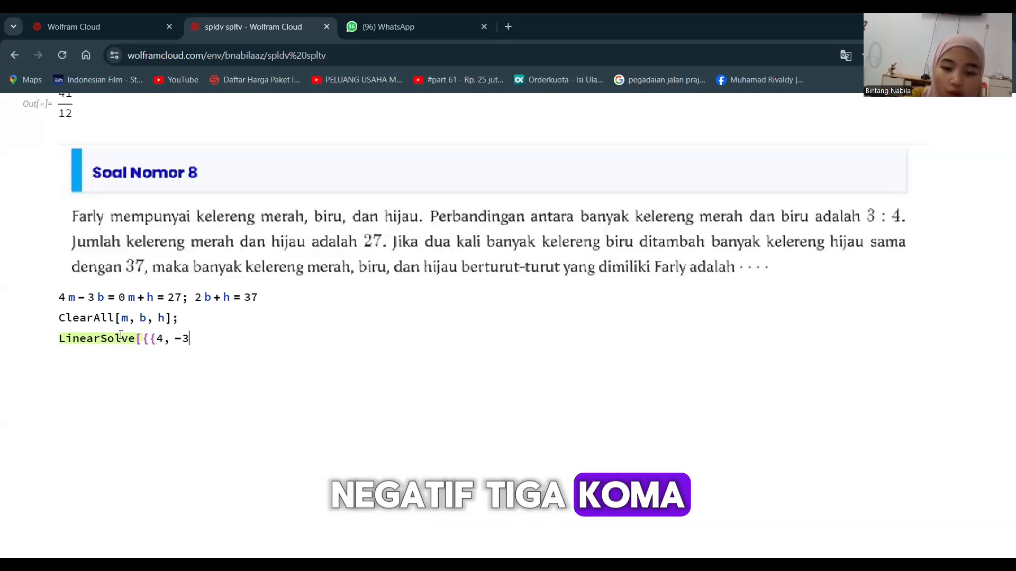
type(", 0")
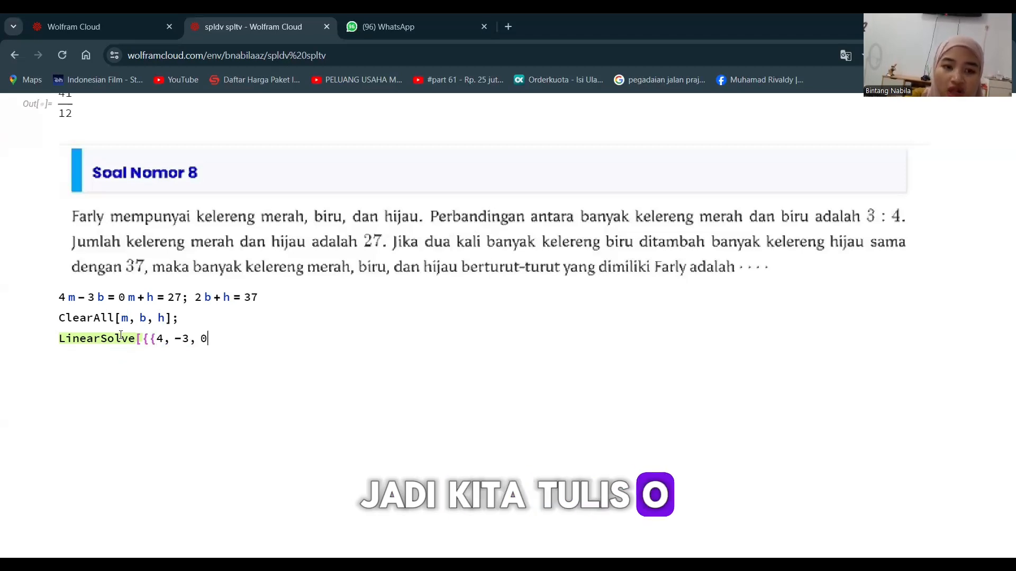
type("}")
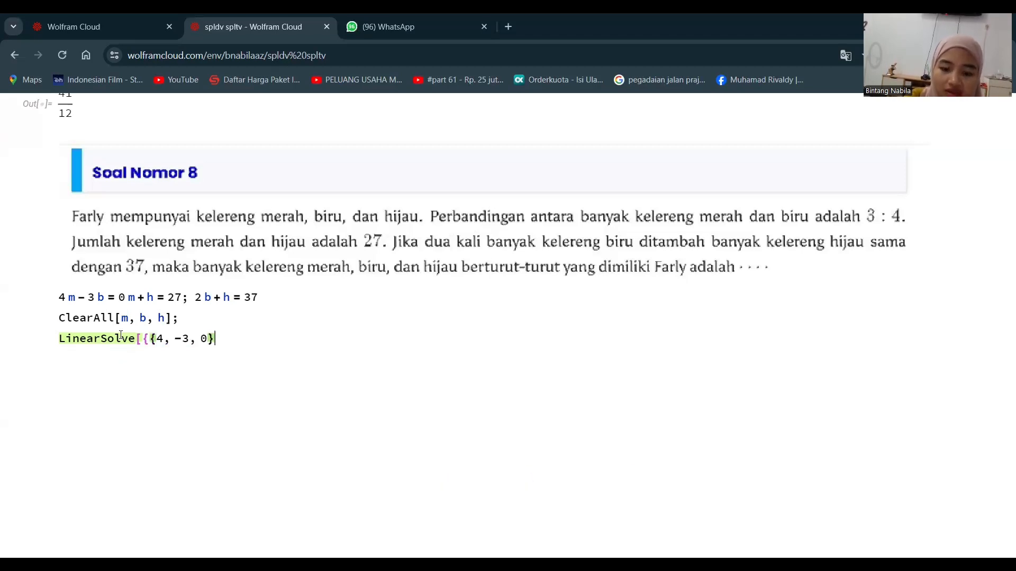
Enter {1, 0, 1} as the second row of the coefficient matrix
type(", {")
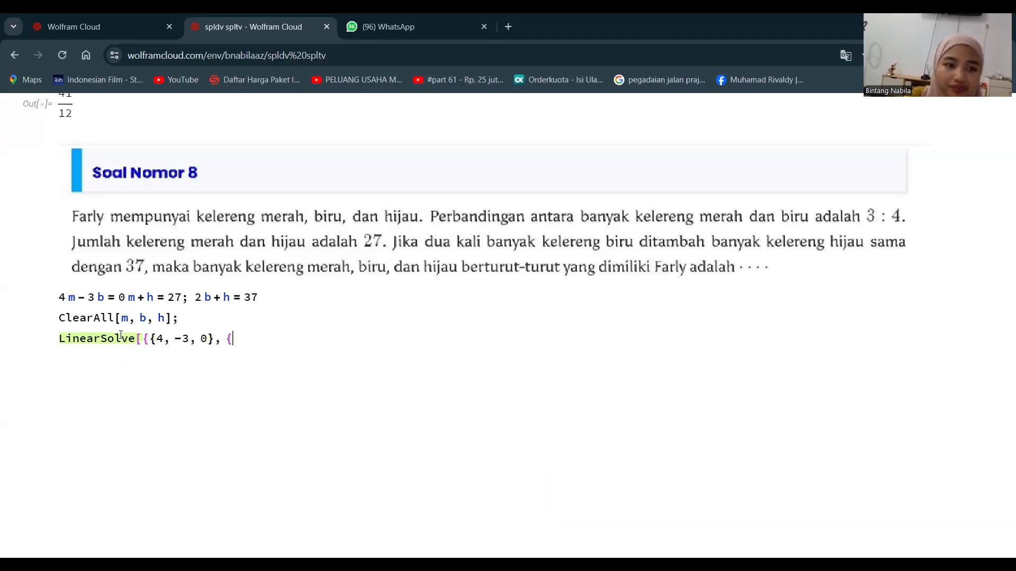
type("1")
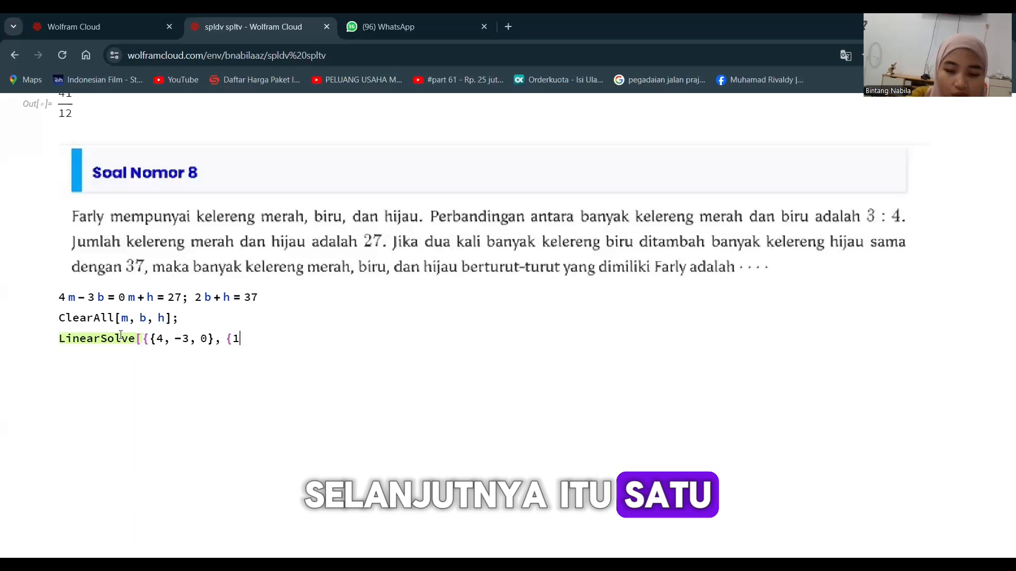
type("+")
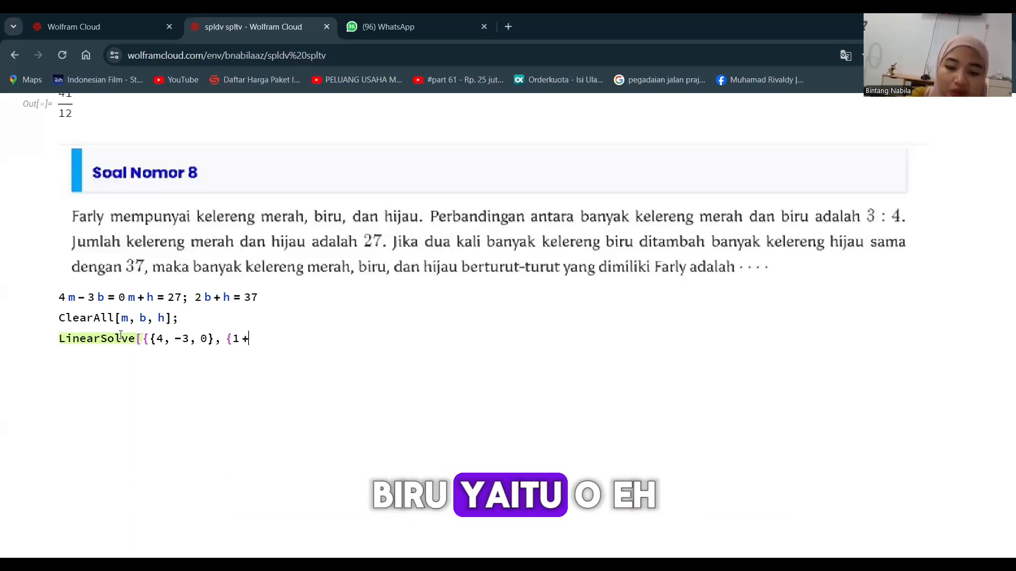
type("0")
key("BackSpace")
key("BackSpace")
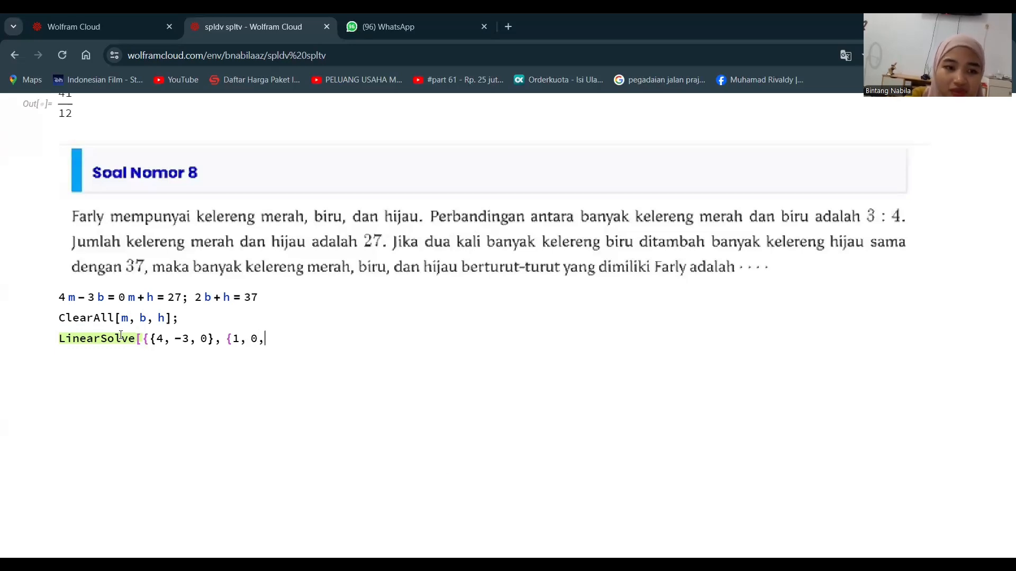
type("1")
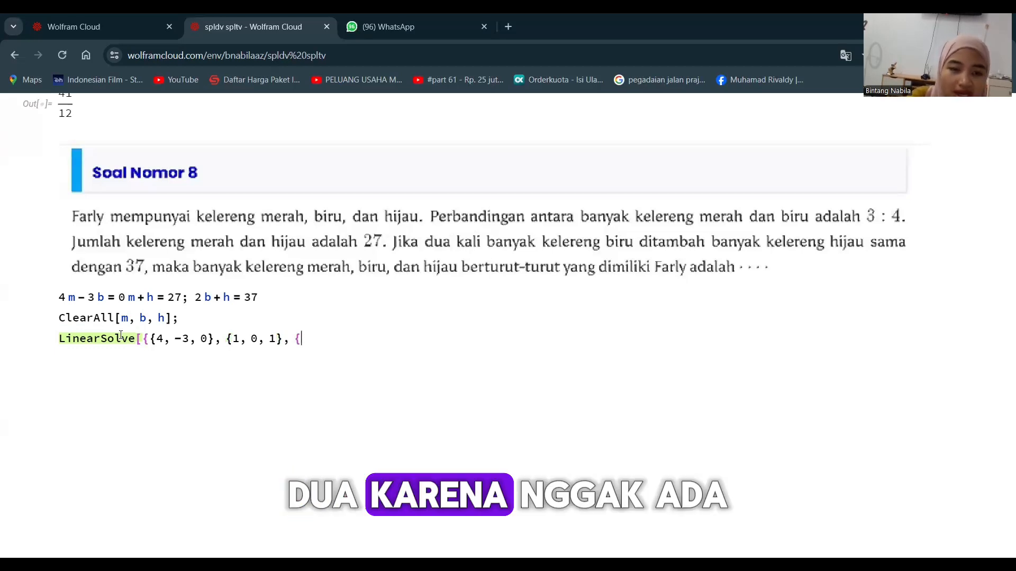
Enter {0, 2, 1} as the third row and close the coefficient matrix
type(", {0")
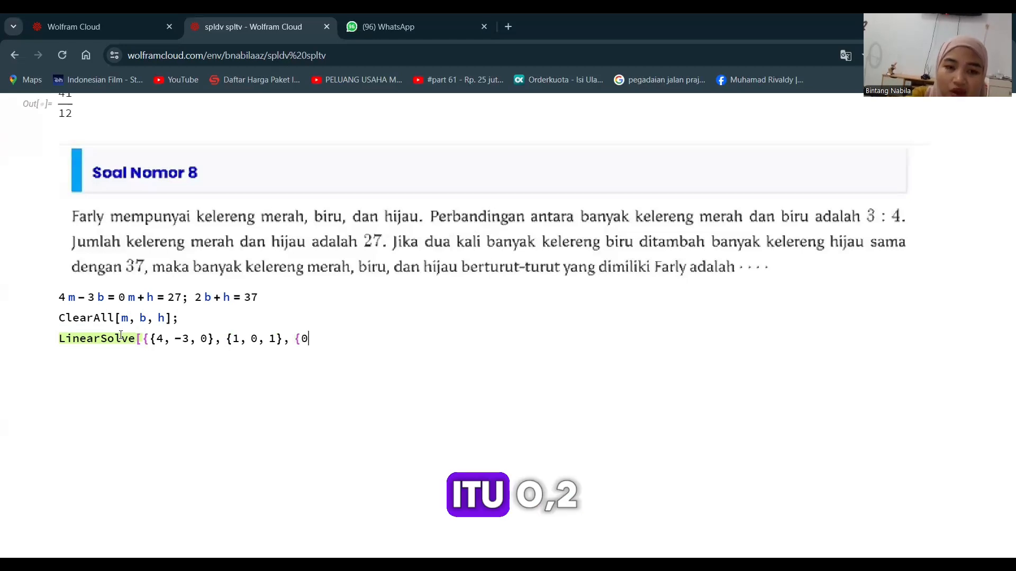
type(", 2,")
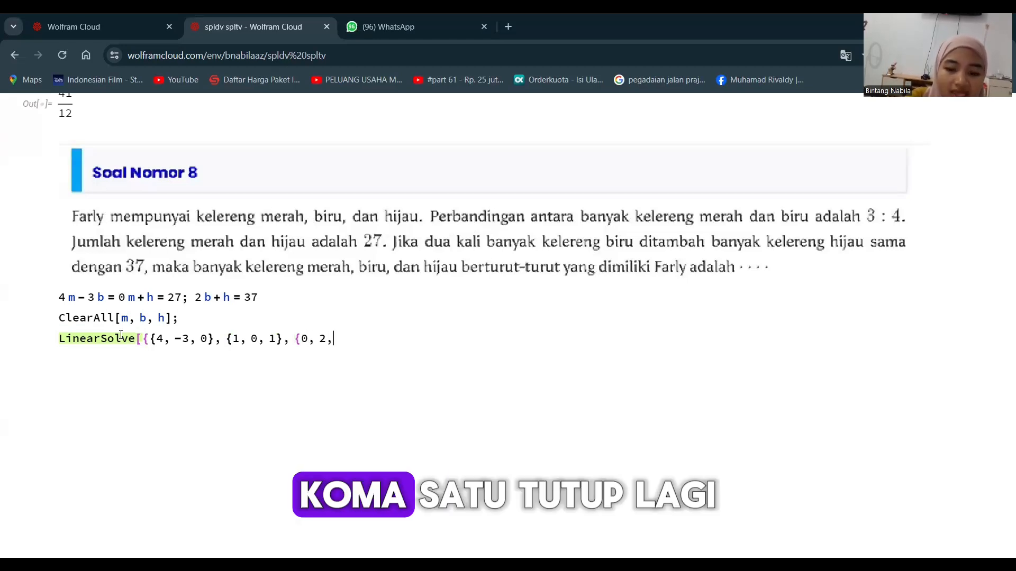
type(" 1}},")
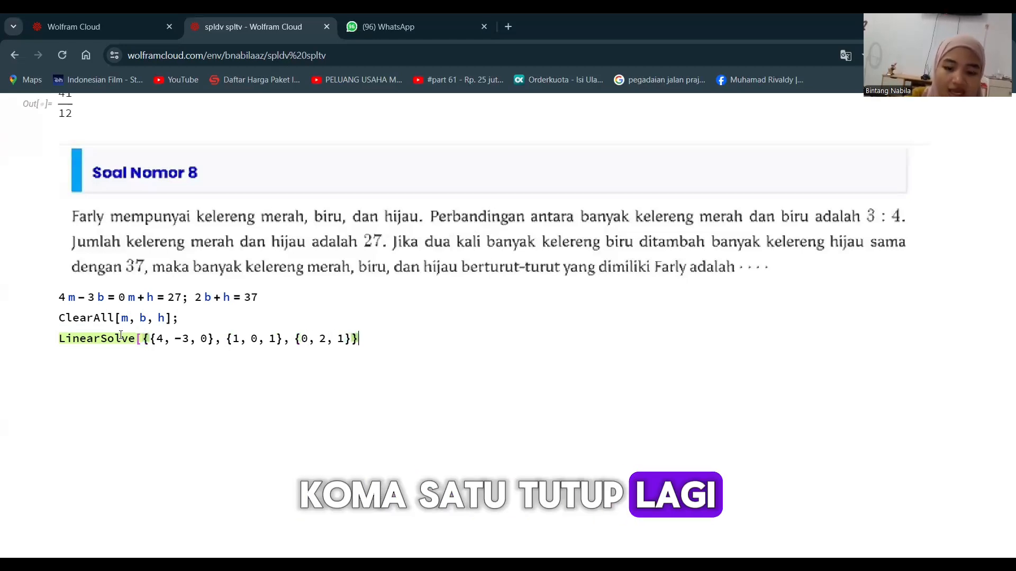
Complete LinearSolve with the constants vector {0, 27, 37} and evaluate the cell
type(" {")
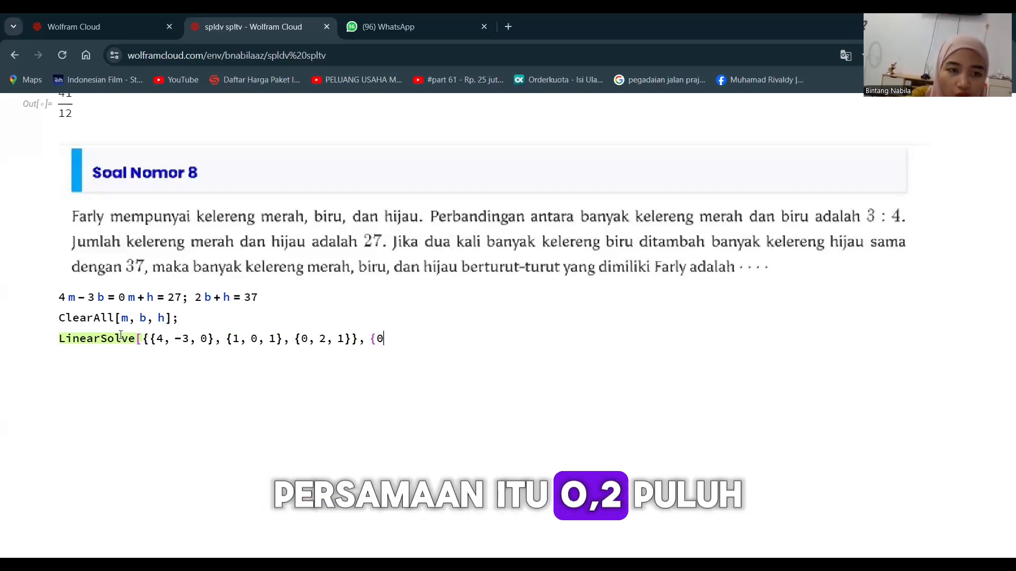
type("0, 27,")
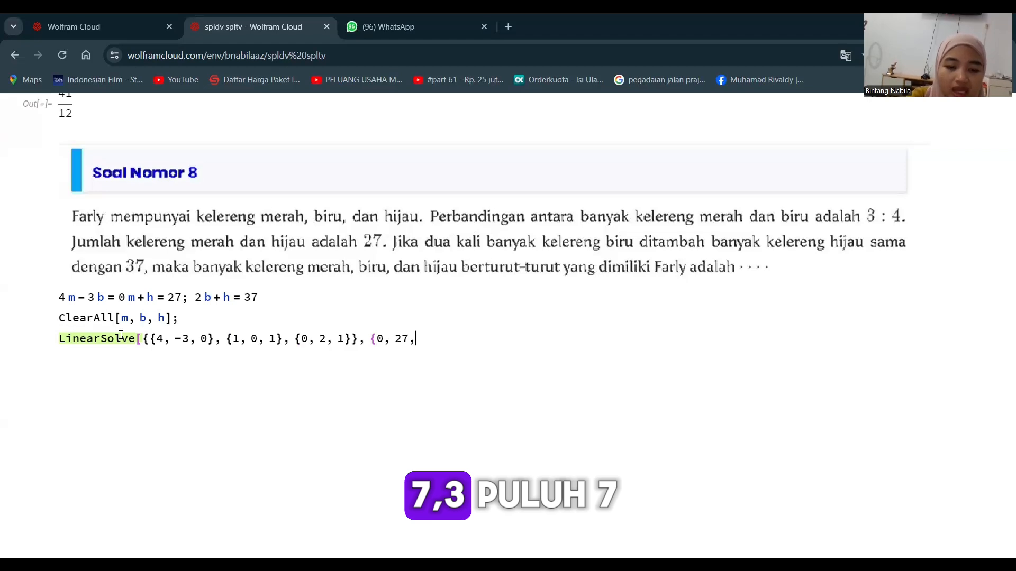
type(" 37}")
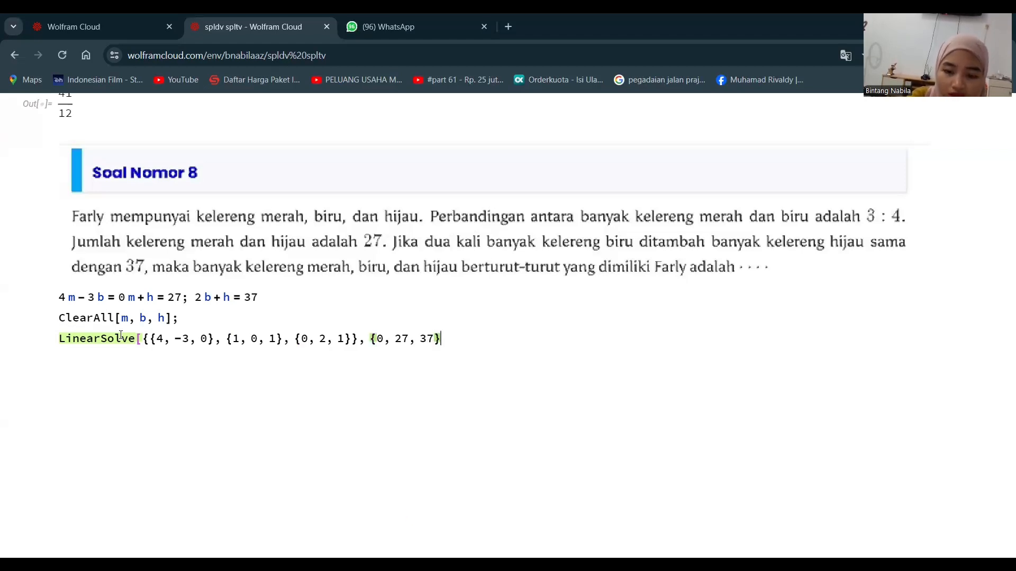
type("]")
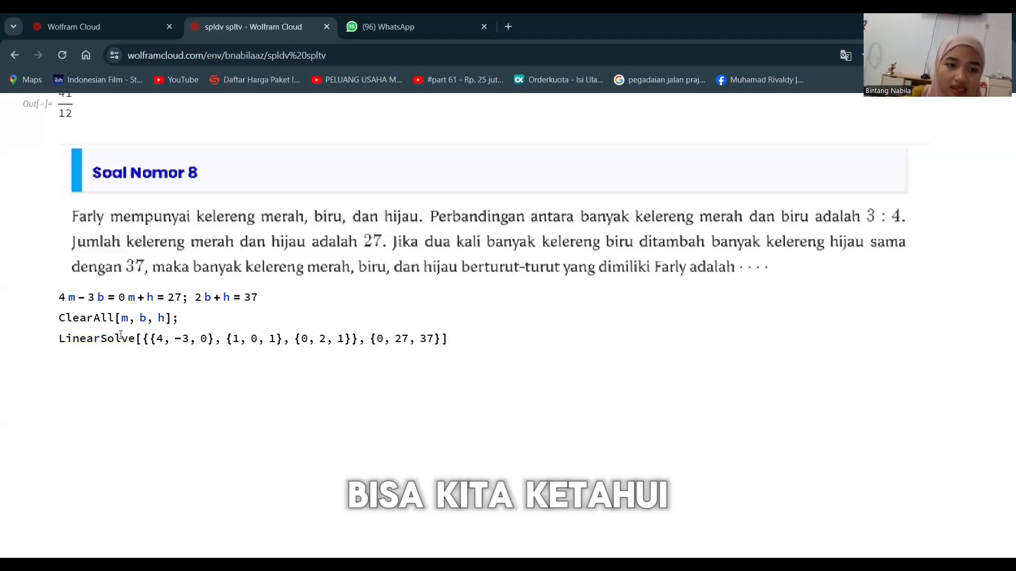
key("shift+Return")
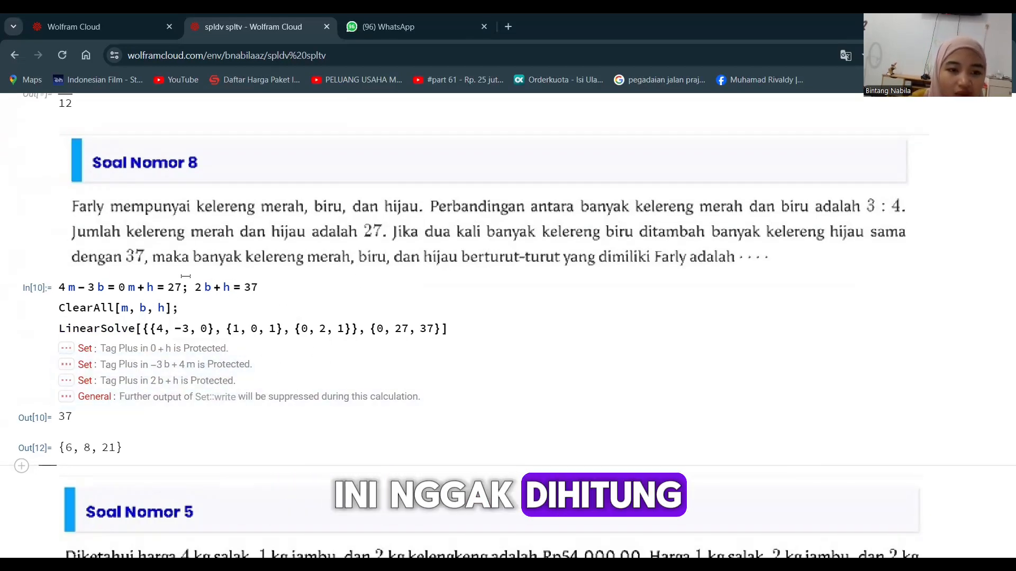
Delete the line of equations above ClearAll and evaluate the cell again
left_click_drag(258, 287, 75, 288)
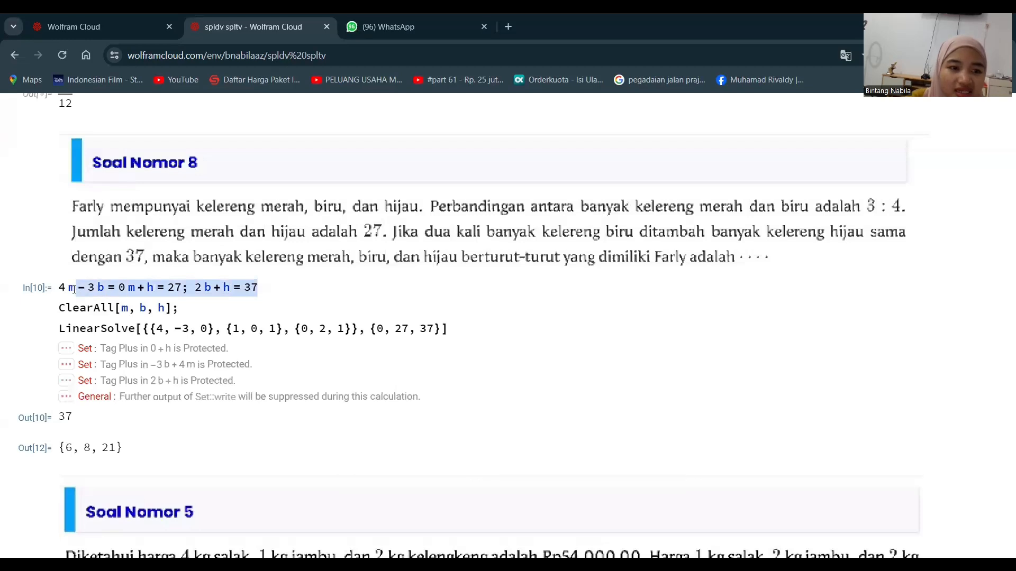
key("BackSpace")
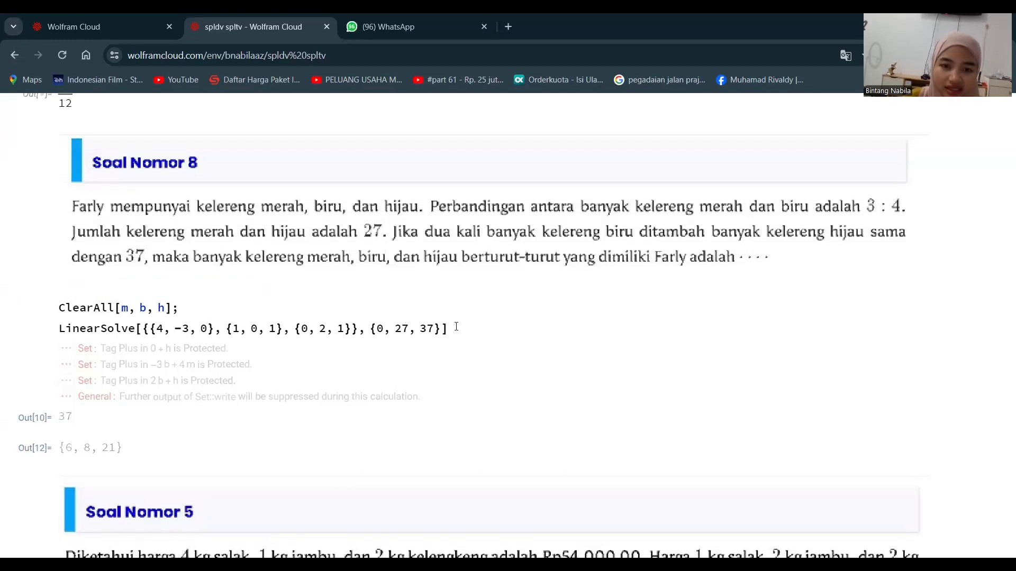
key("shift+Return")
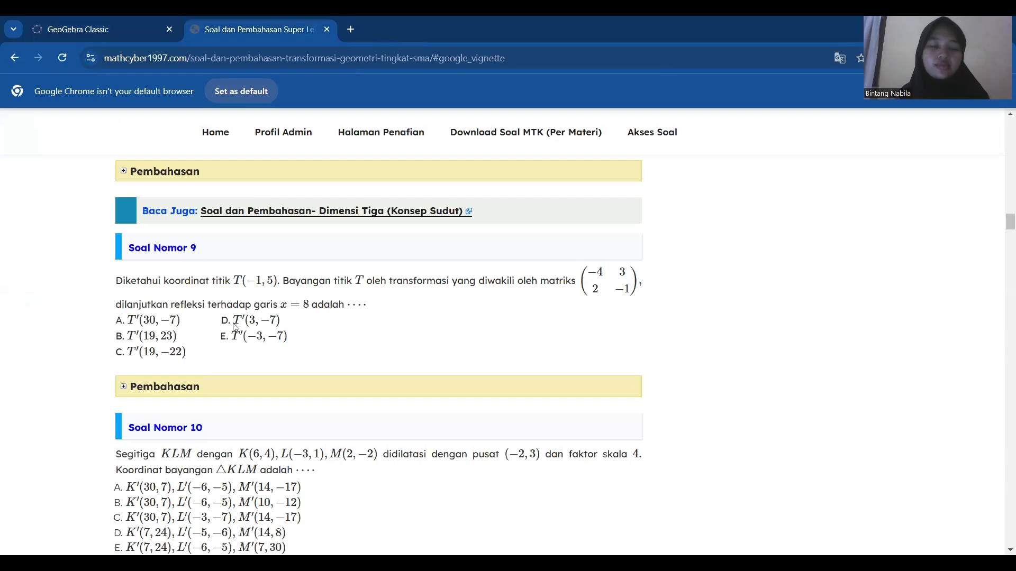
Look up triangle KLM in Soal Nomor 10 and plot its first vertex at (6, 4) in GeoGebra Classic
scroll(235, 326, "down", 2)
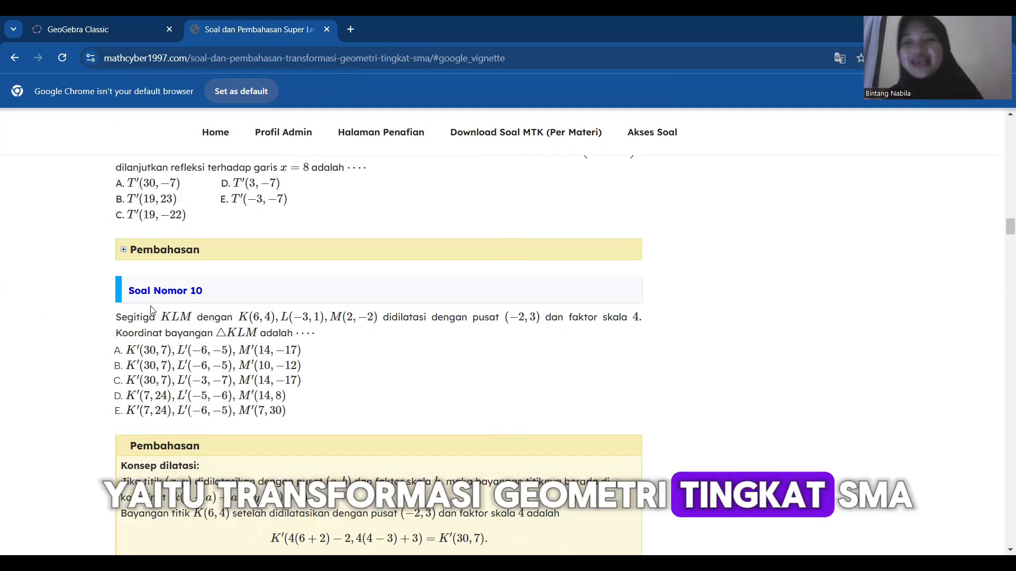
scroll(216, 202, "down", 1)
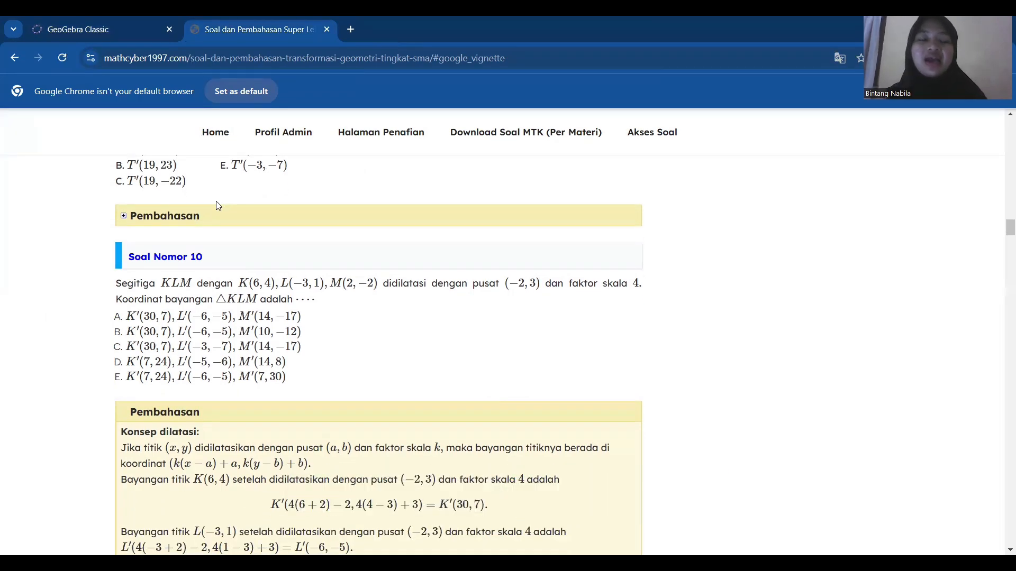
scroll(217, 205, "down", 1)
scroll(169, 303, "up", 2)
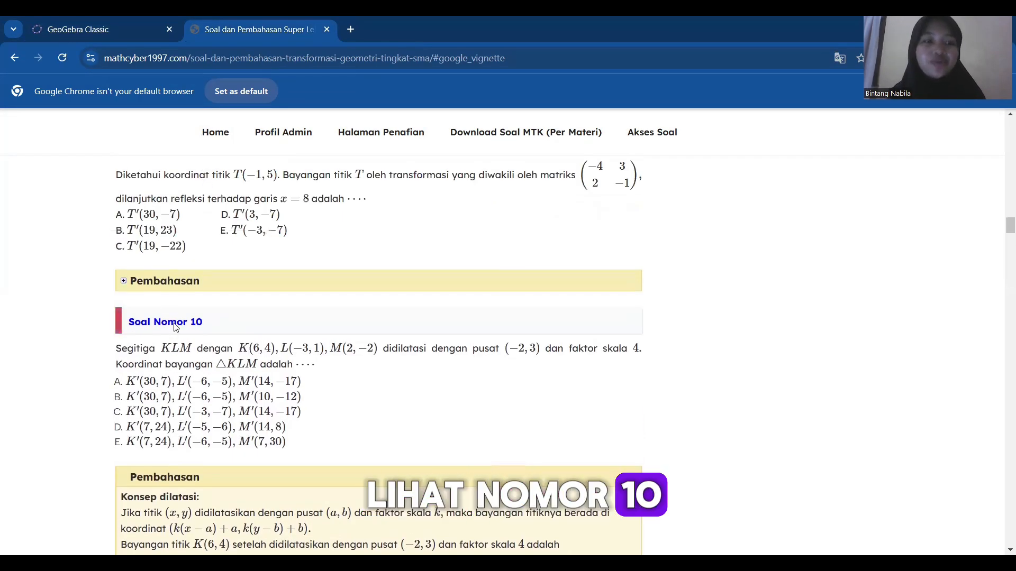
scroll(176, 328, "down", 1)
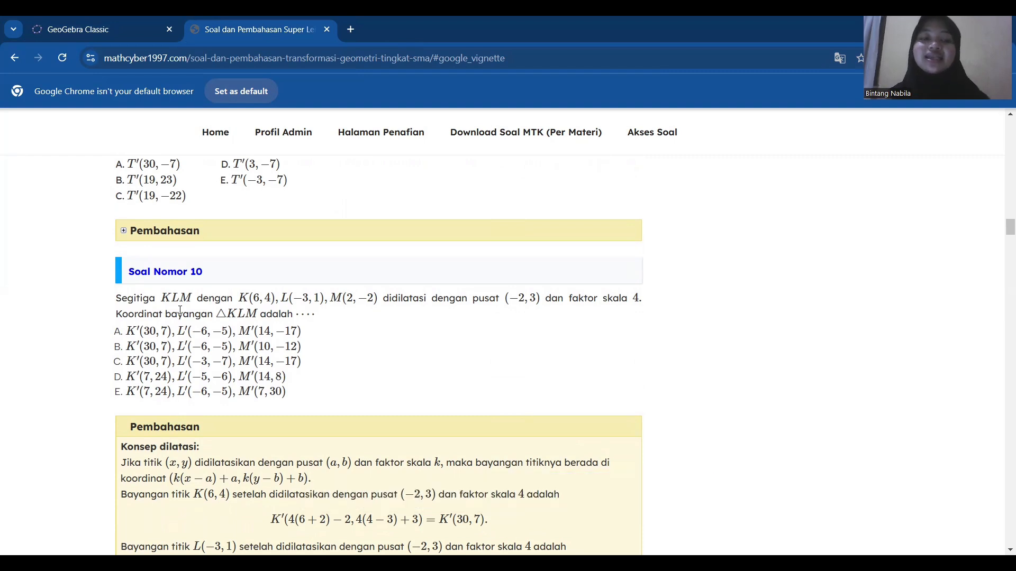
left_click(105, 27)
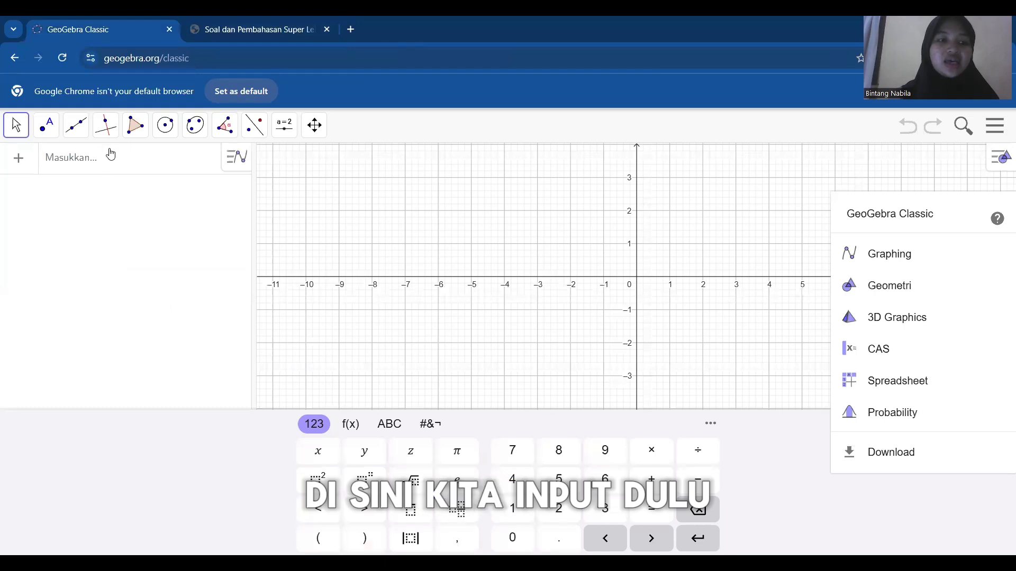
left_click(49, 130)
left_click(73, 165)
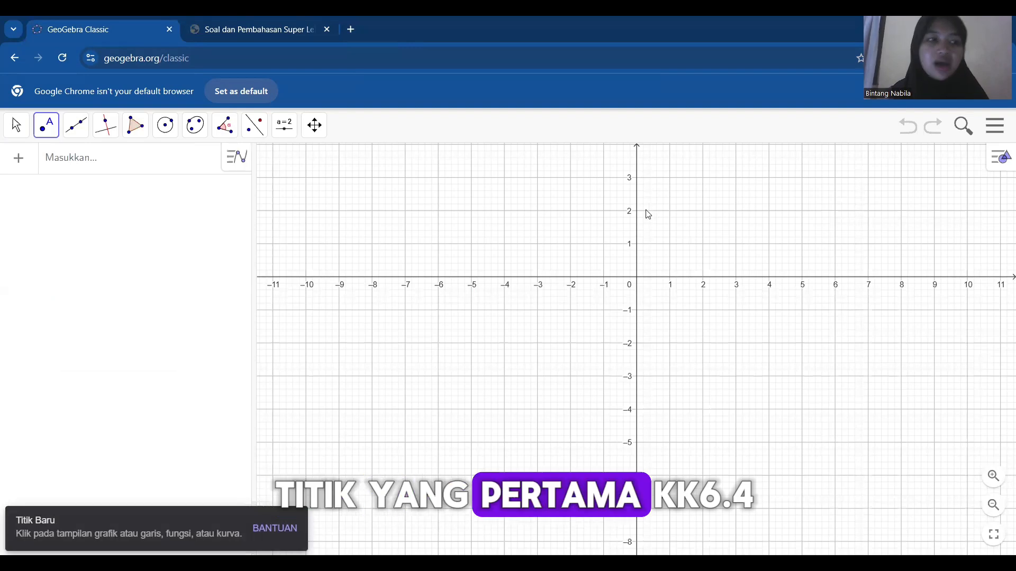
scroll(645, 219, "down", 5)
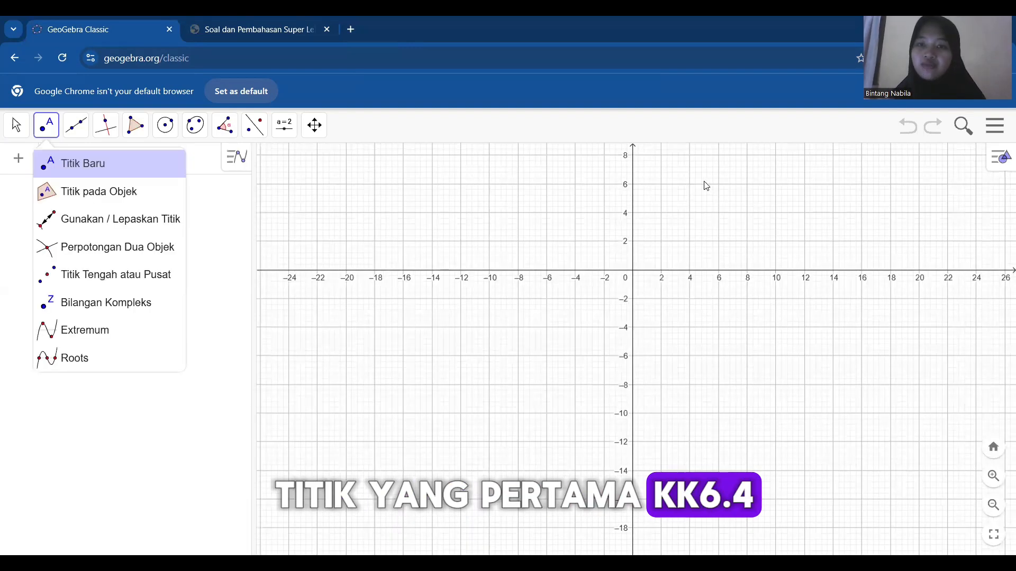
left_click(719, 214)
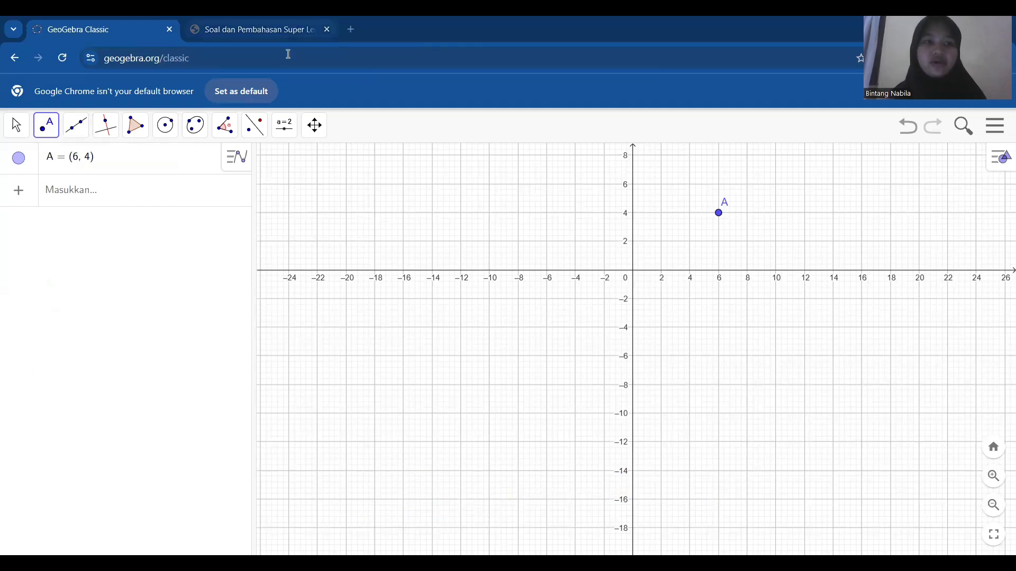
Check the problem's second vertex and plot it as a new point at (-3, 1) on the graph
left_click(192, 30)
left_click(115, 30)
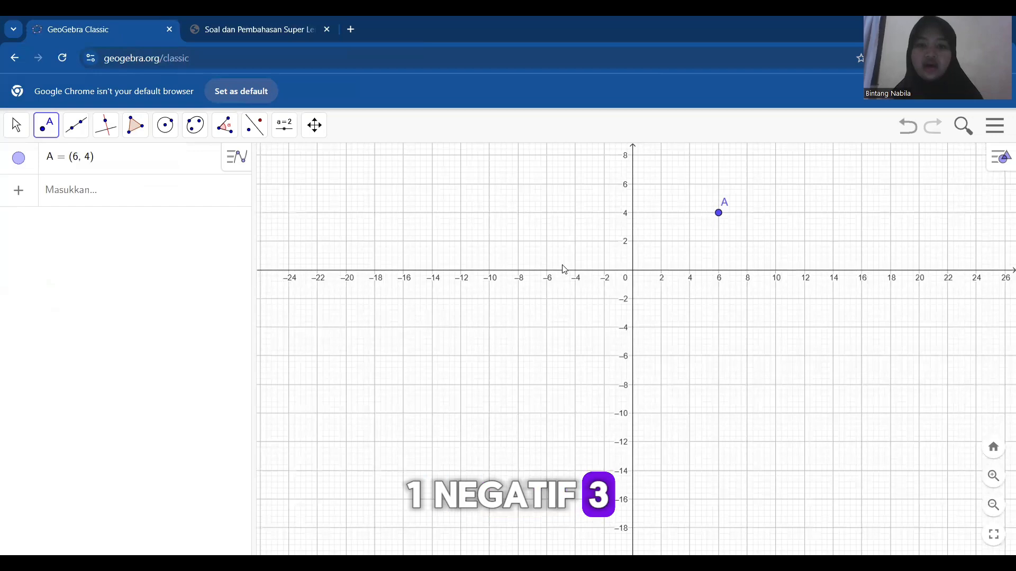
scroll(565, 270, "up", 3)
scroll(564, 268, "up", 5)
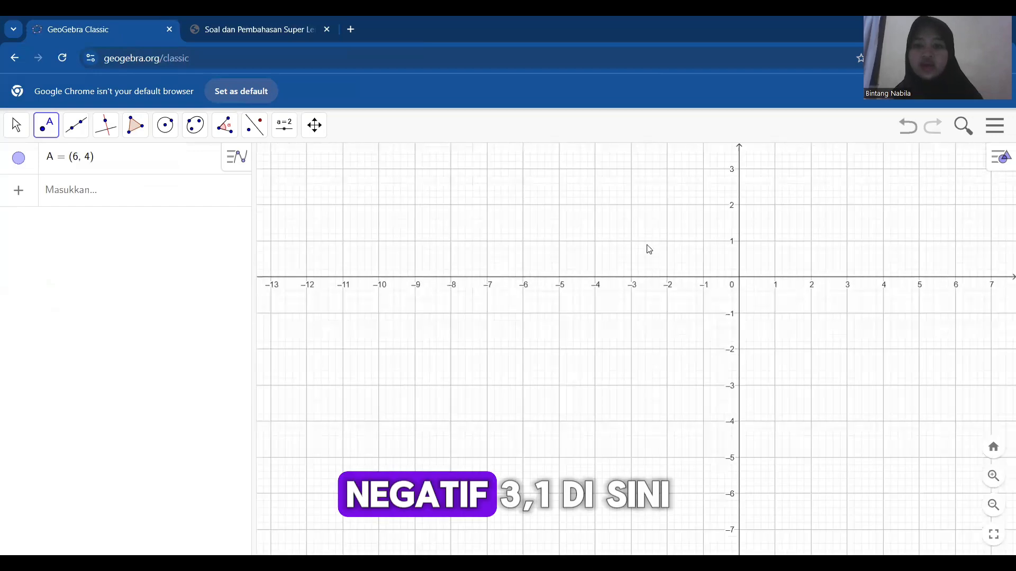
left_click(631, 242)
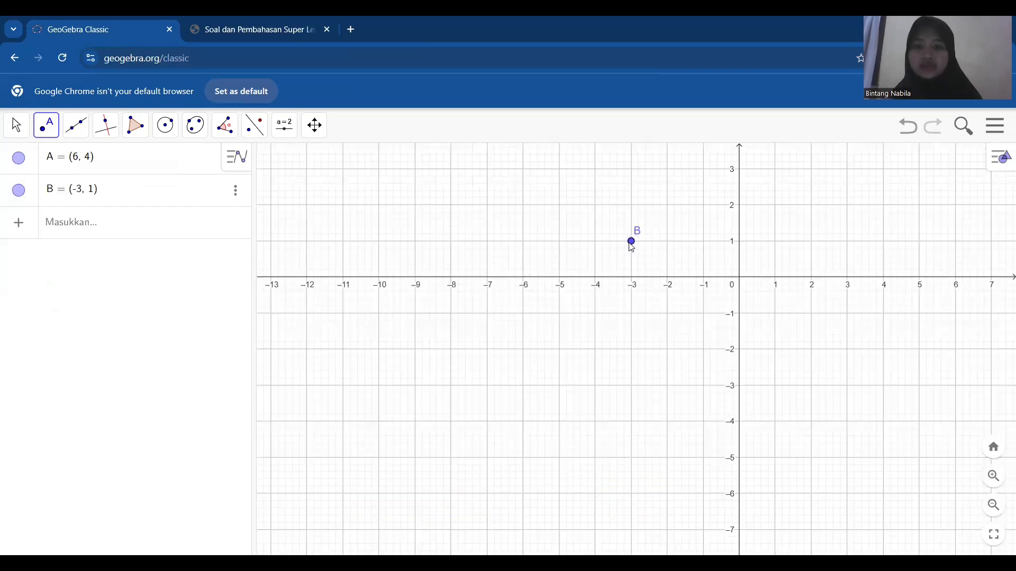
Check the problem's third vertex and define it as an algebra entry, M = (2, -2)
left_click(169, 220)
left_click(497, 177)
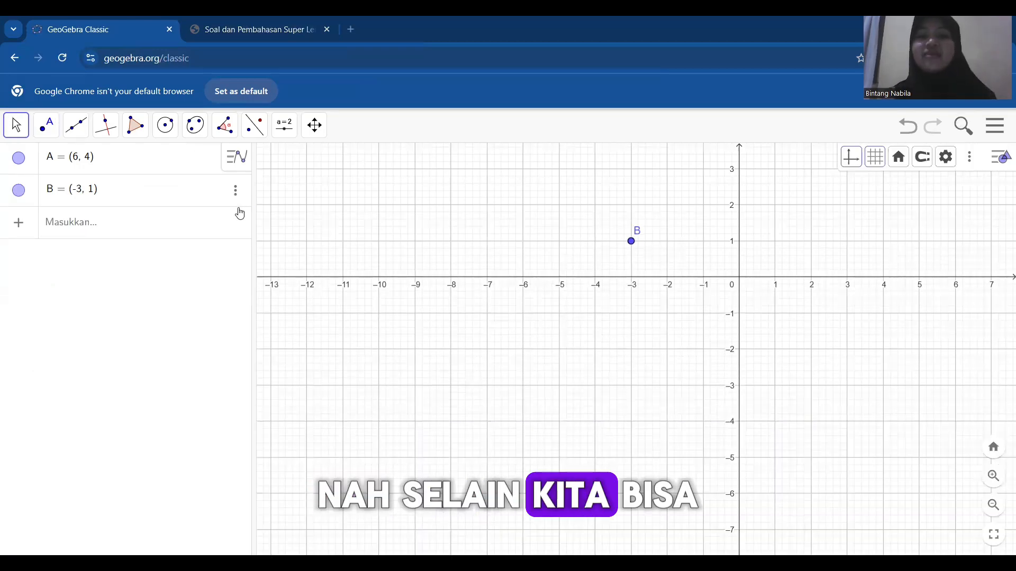
left_click(157, 231)
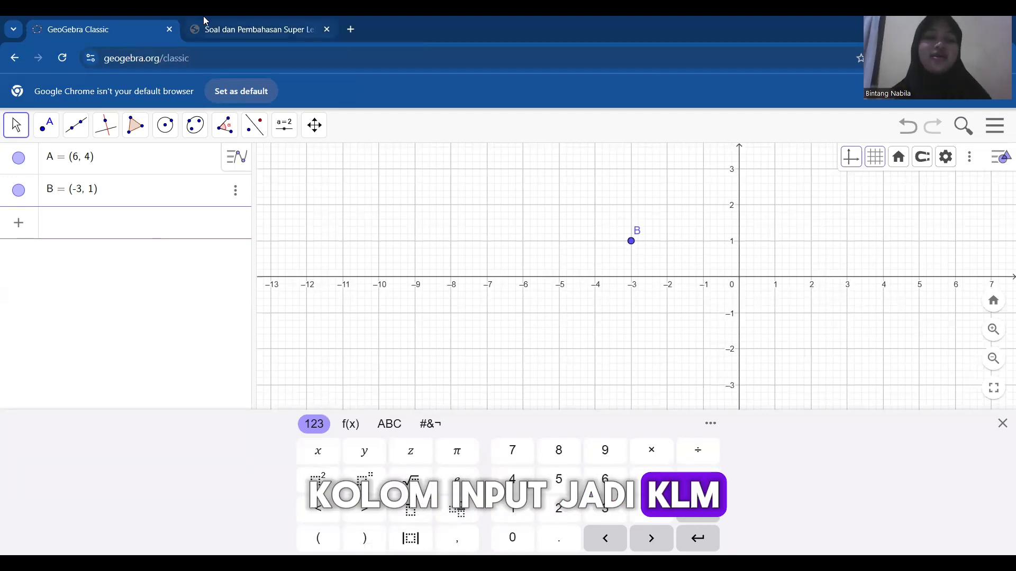
left_click(217, 30)
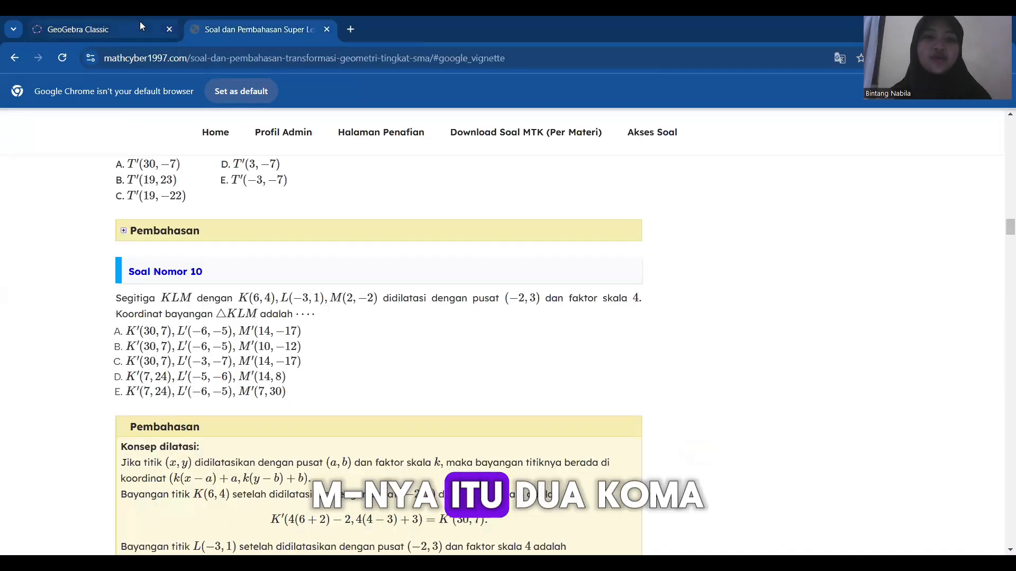
left_click(117, 20)
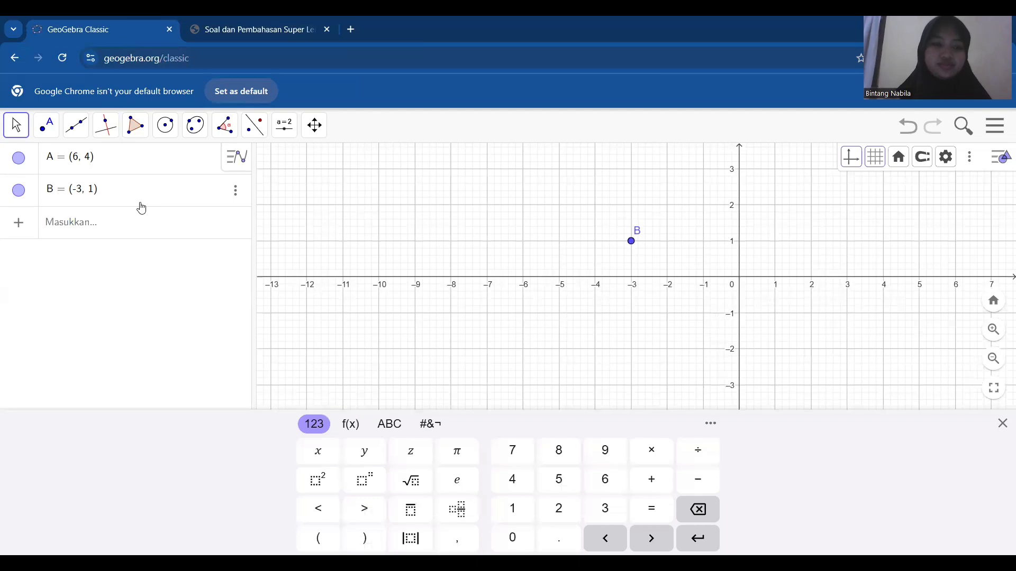
type("m")
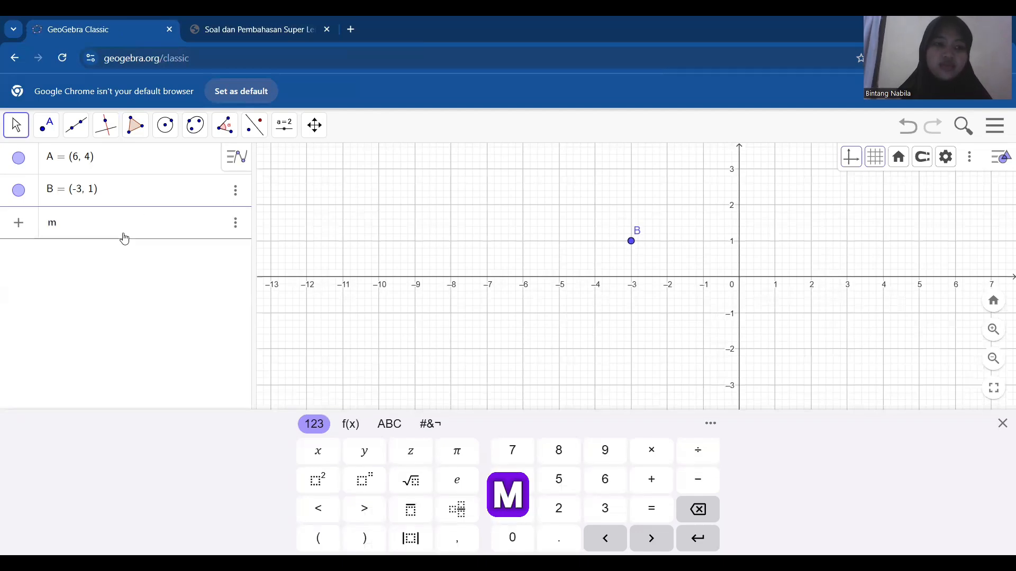
key("BackSpace")
type("M=(2,-2")
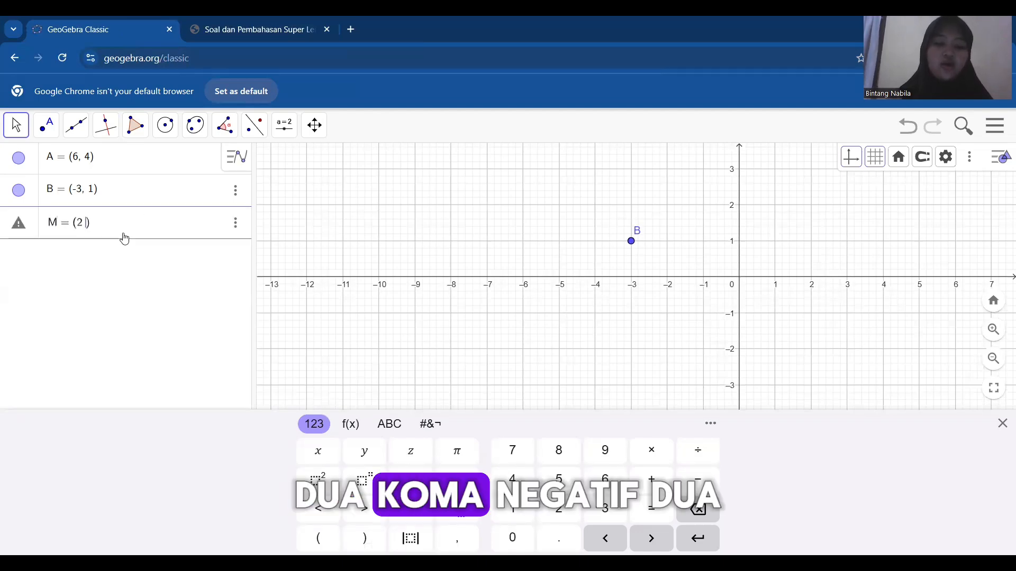
key("Return")
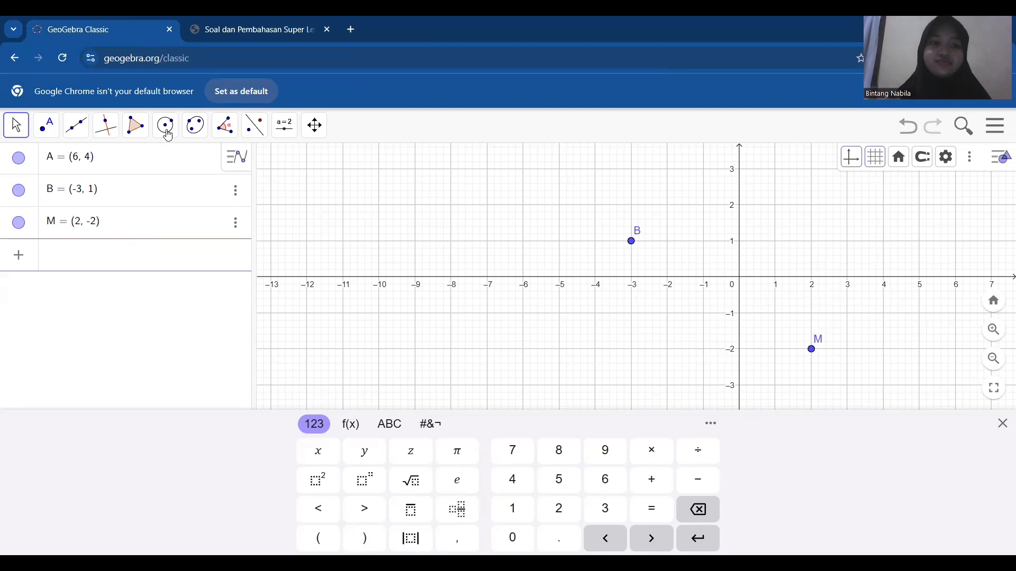
Rename point A to K and point B to L in their algebra entries
left_click(54, 158)
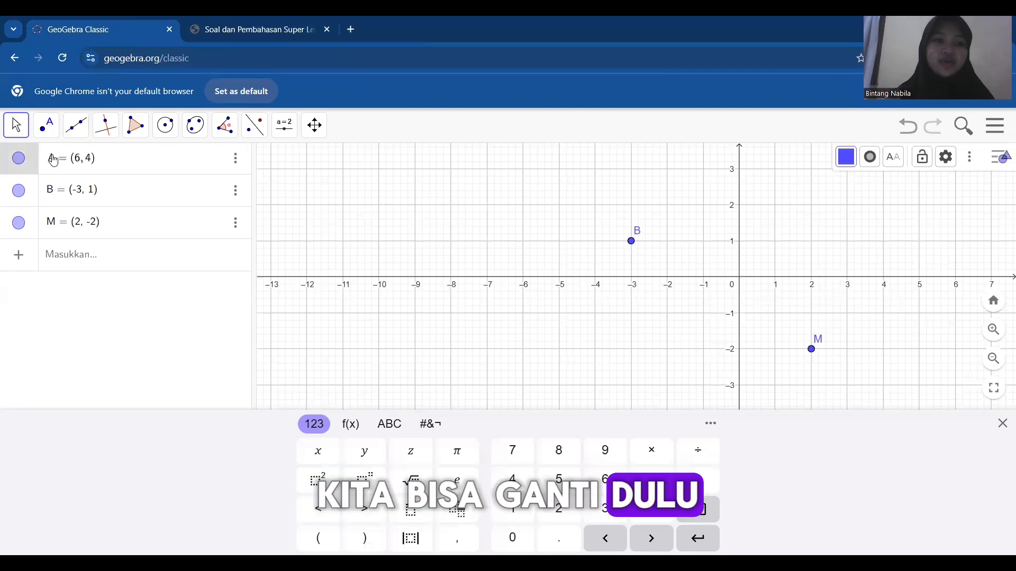
key("BackSpace")
type("K")
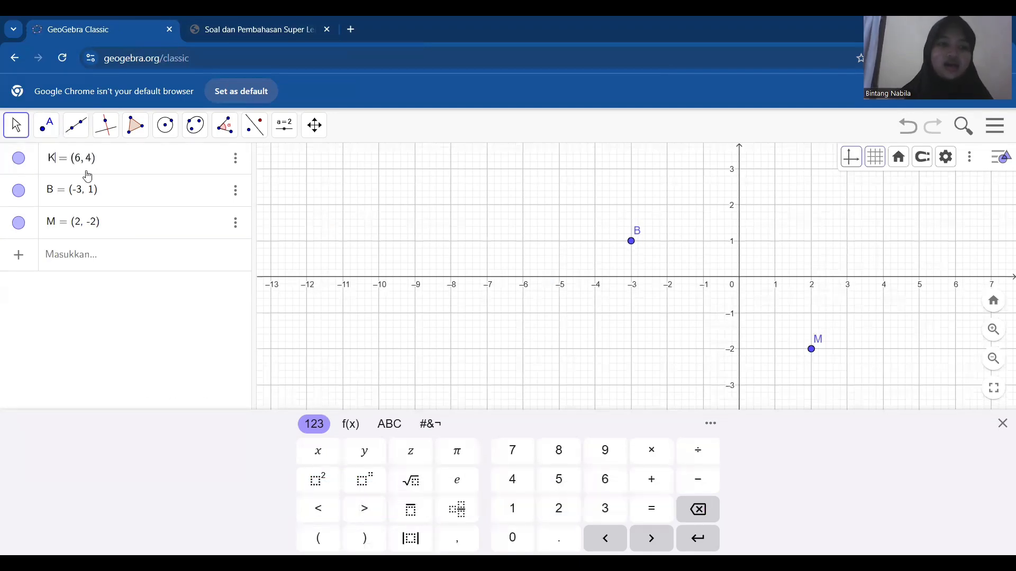
left_click(57, 193)
key("BackSpace")
type("L")
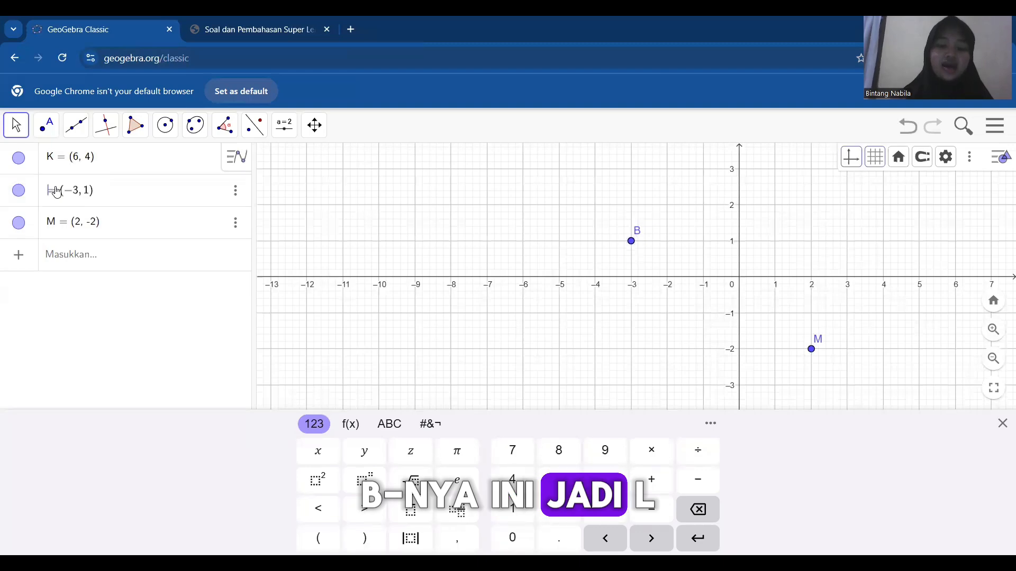
Draw a closed triangle with the Polygon tool through points L, M and K
left_click(146, 125)
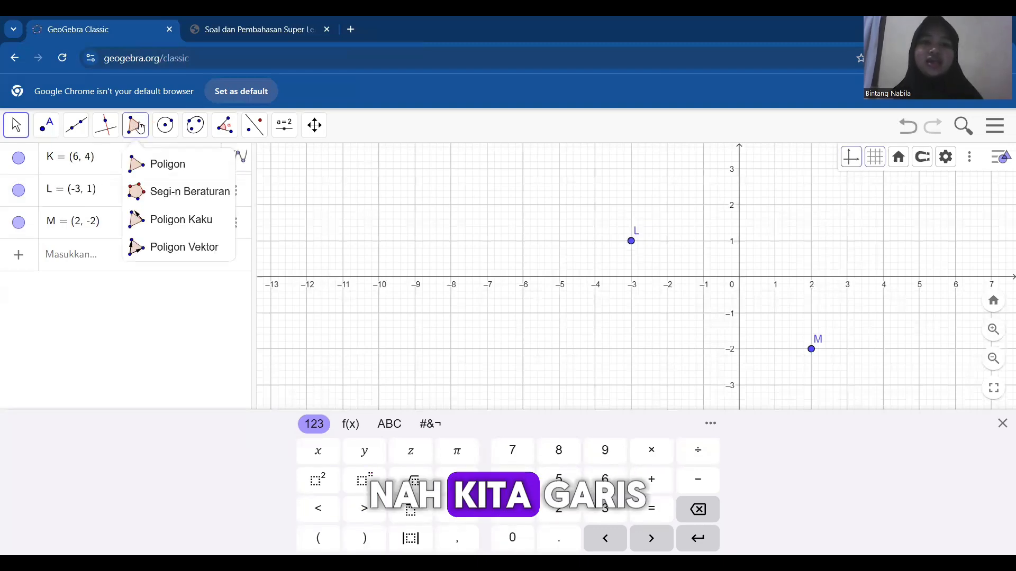
left_click(633, 243)
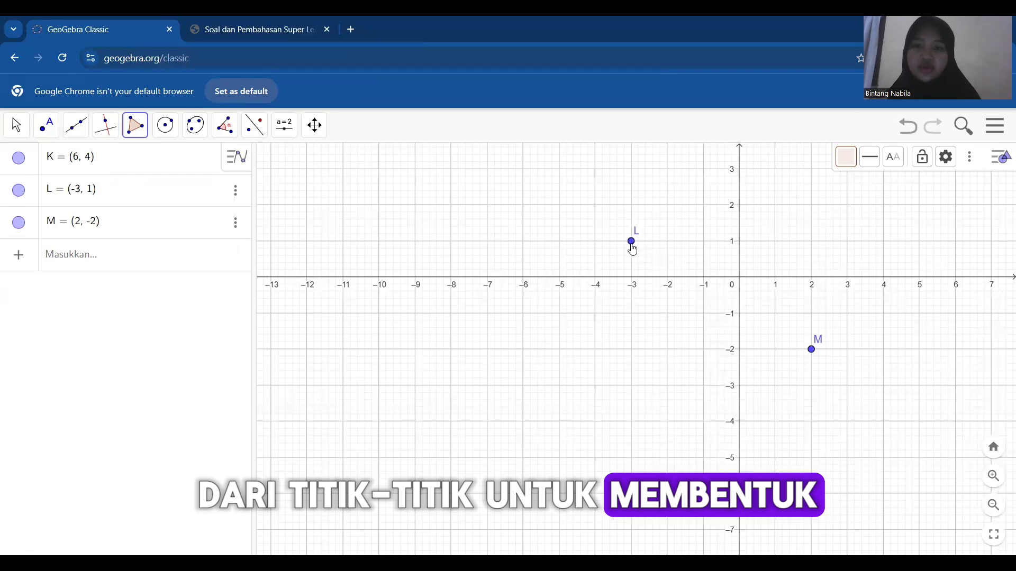
left_click(632, 244)
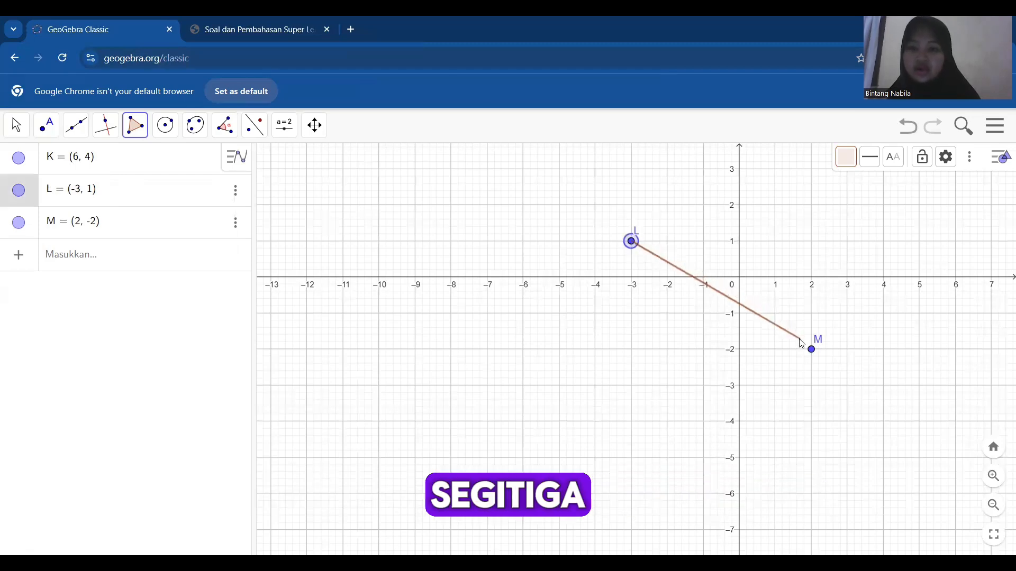
left_click(812, 350)
scroll(817, 352, "down", 1)
scroll(817, 353, "down", 3)
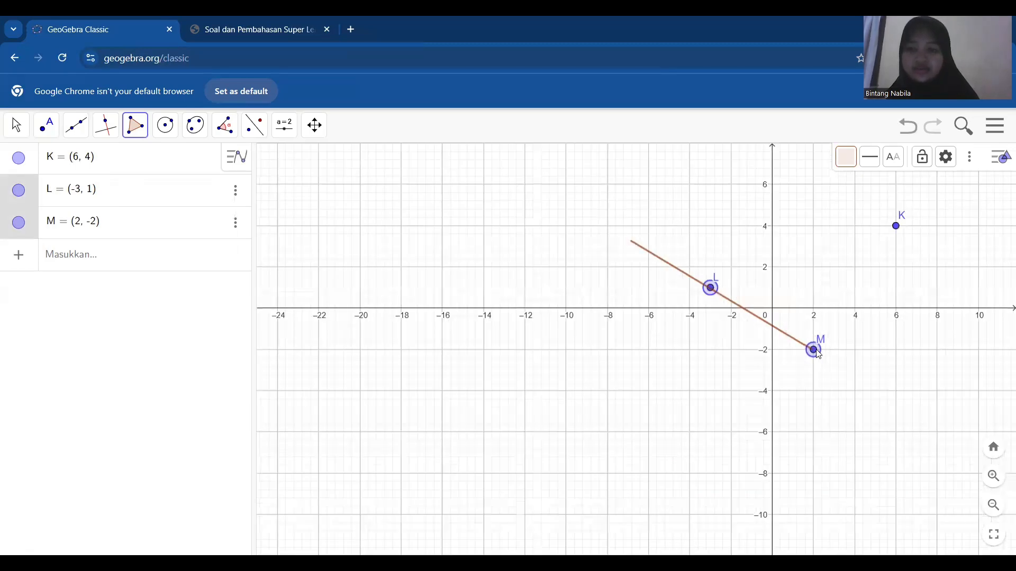
scroll(866, 302, "down", 3)
left_click(863, 267)
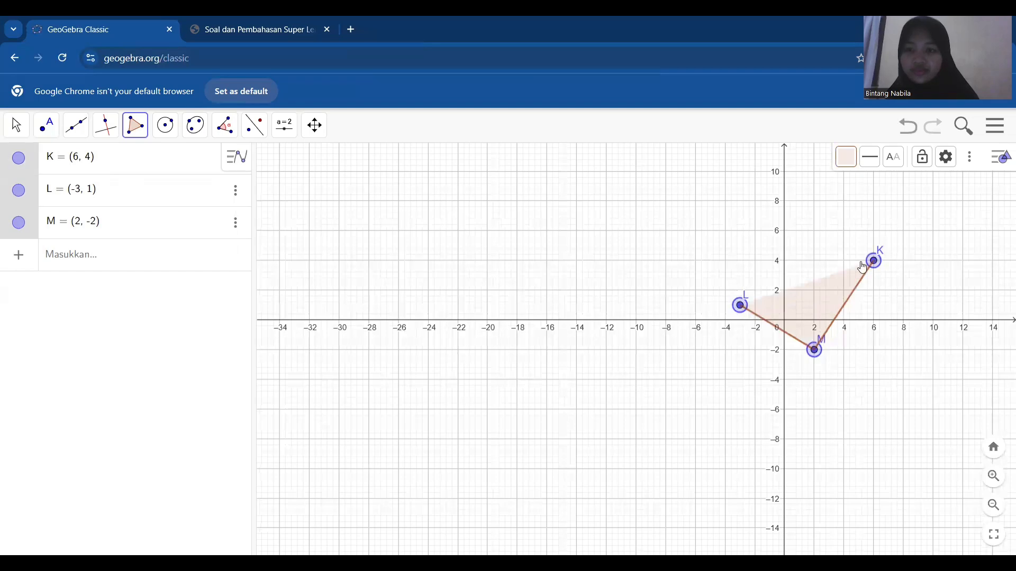
left_click(741, 306)
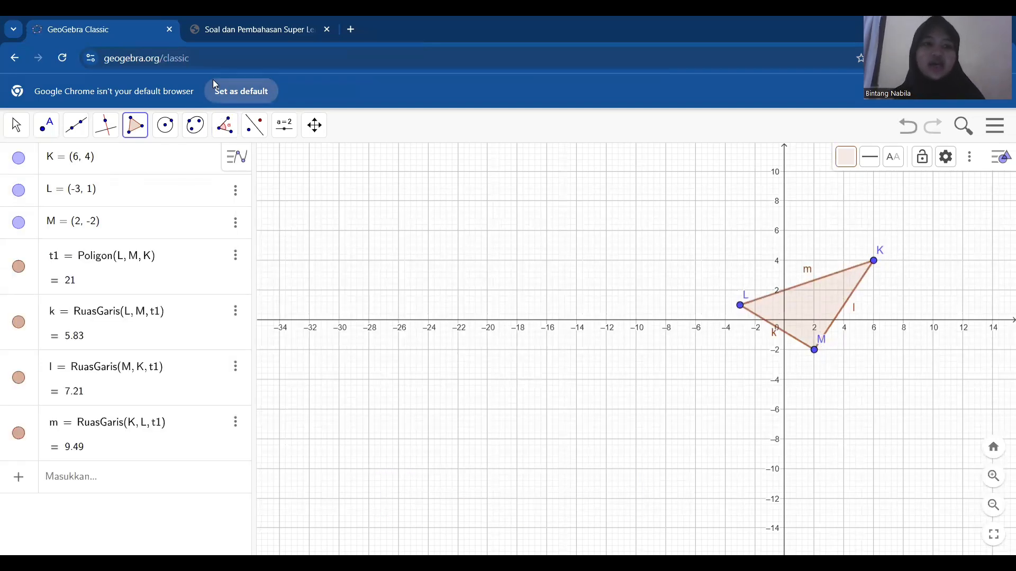
Look up the dilation centre in the problem and define it as point P = (-2, 3)
key("ctrl+Tab")
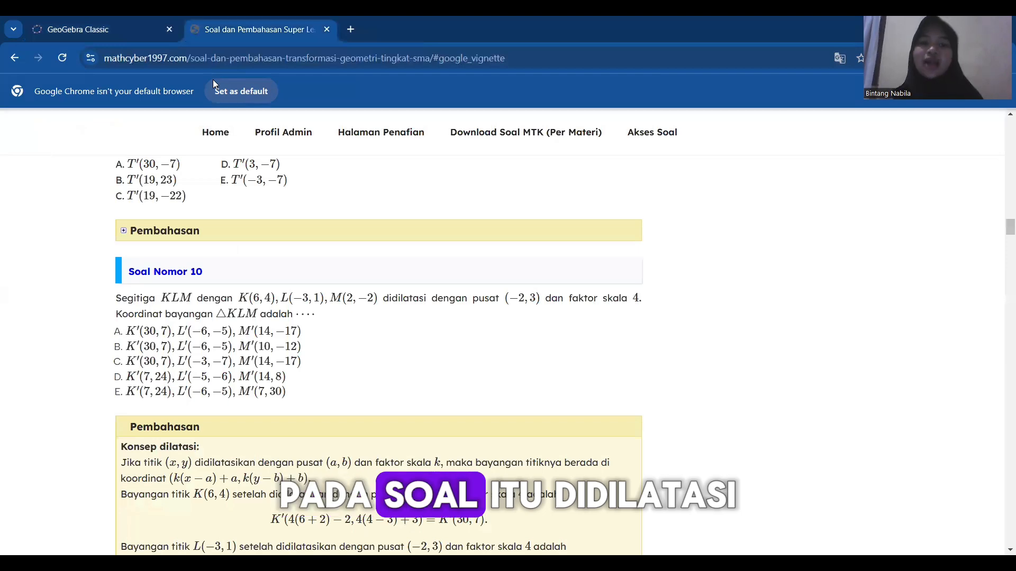
left_click(99, 16)
left_click(83, 489)
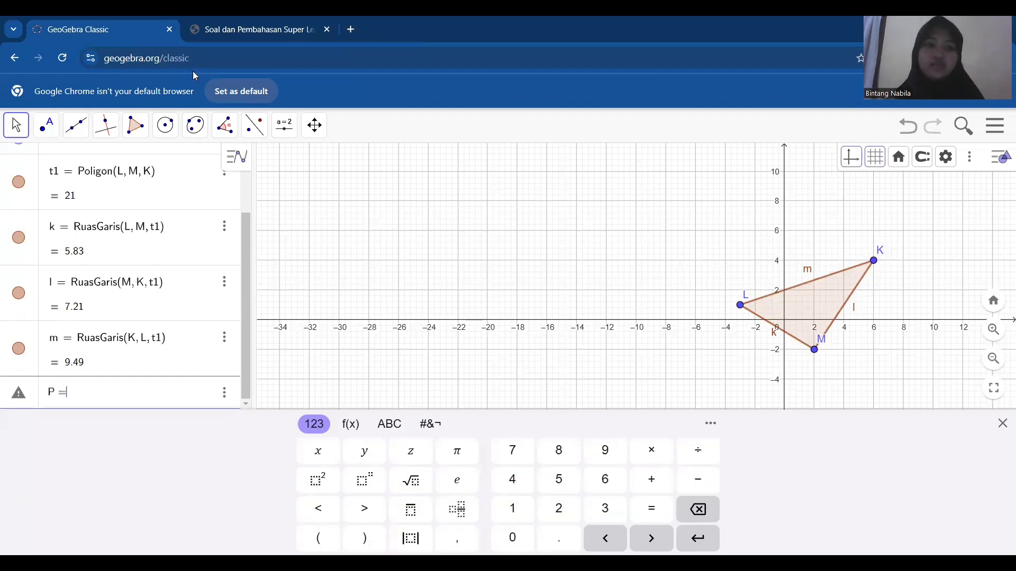
left_click(219, 26)
left_click(130, 26)
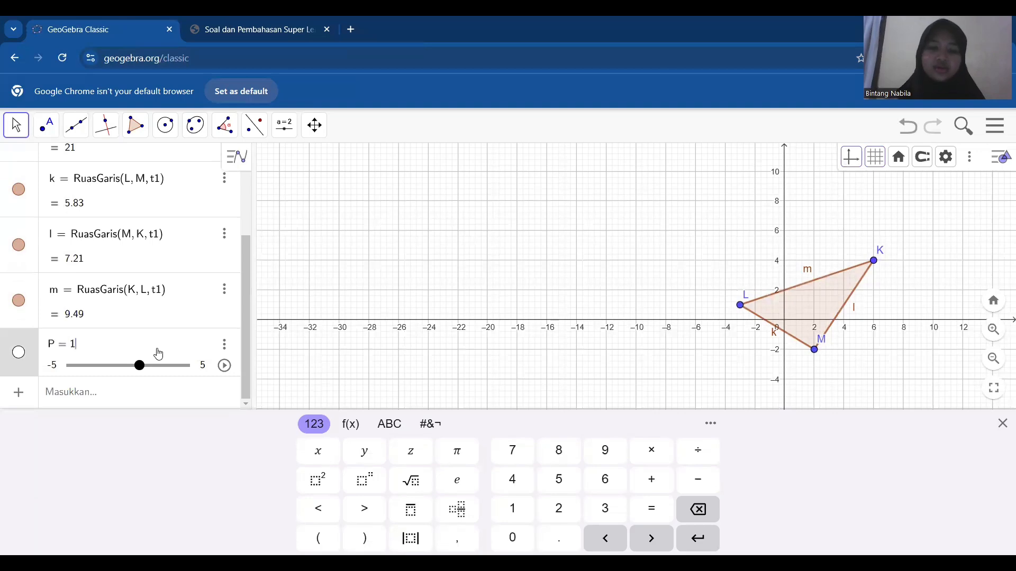
key("BackSpace")
type("-2")
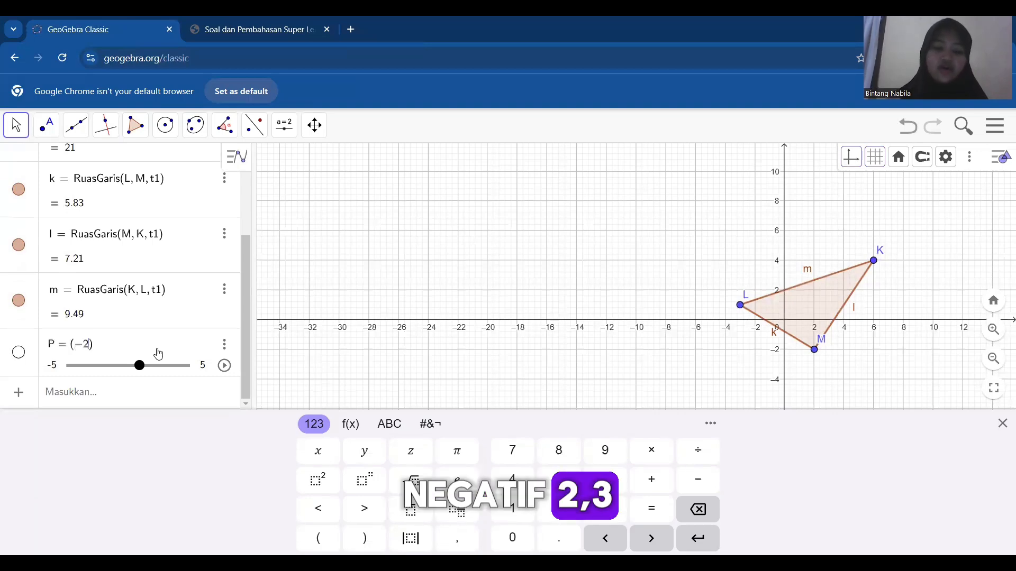
type(",3")
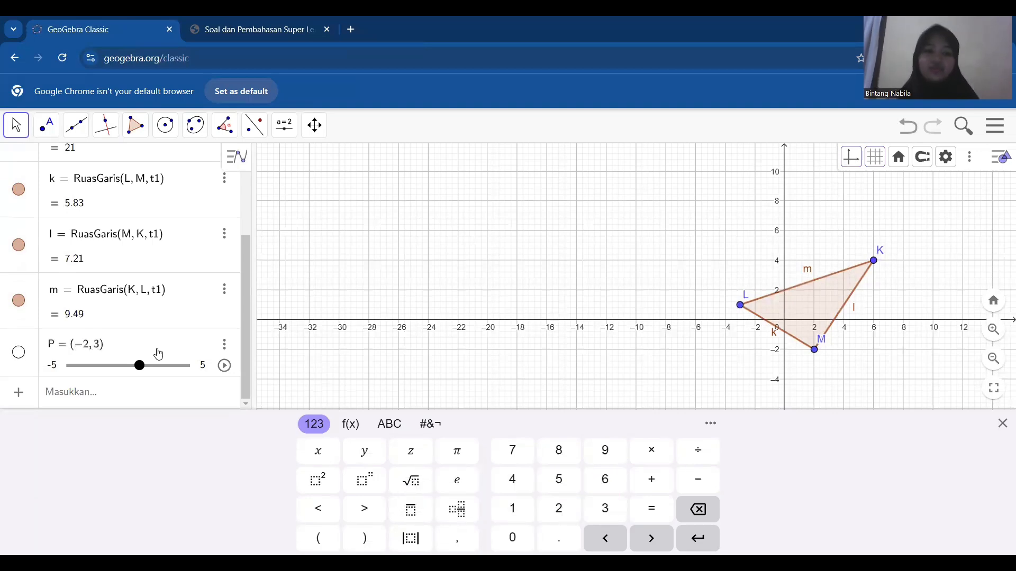
key("Return")
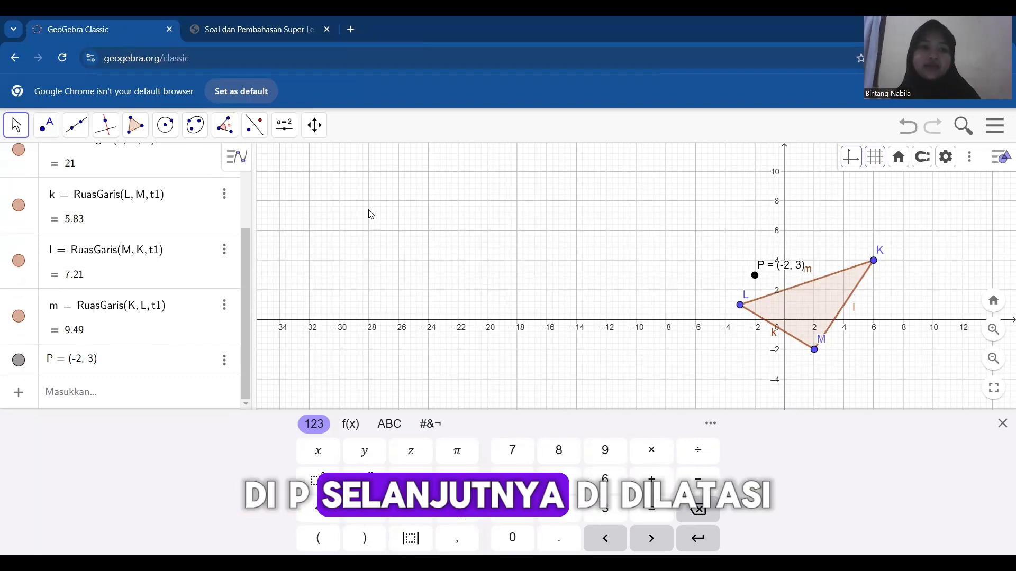
Dilate vertex K about point P by a factor of 4 with the Dilate from Point tool
left_click(262, 120)
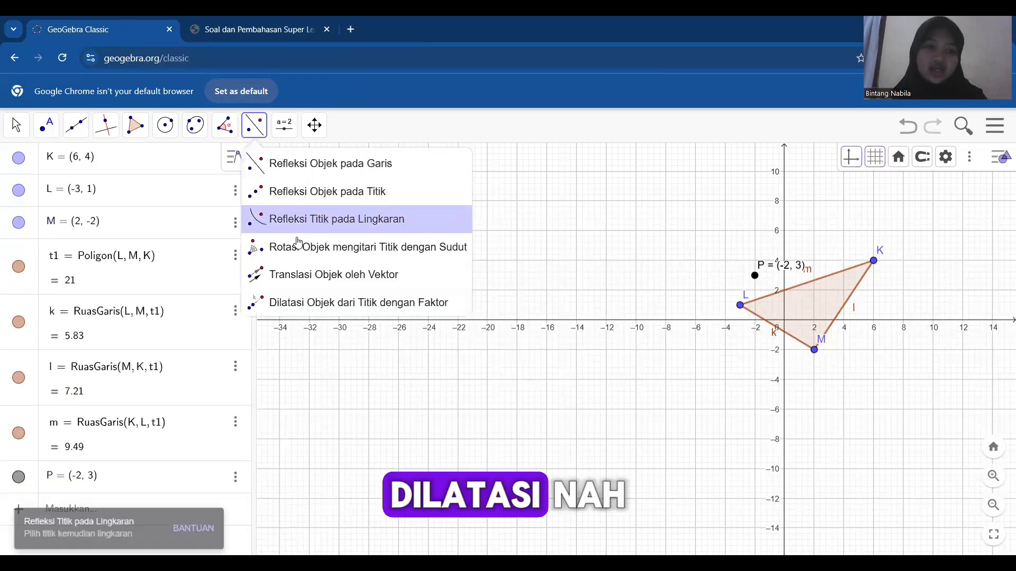
left_click(300, 312)
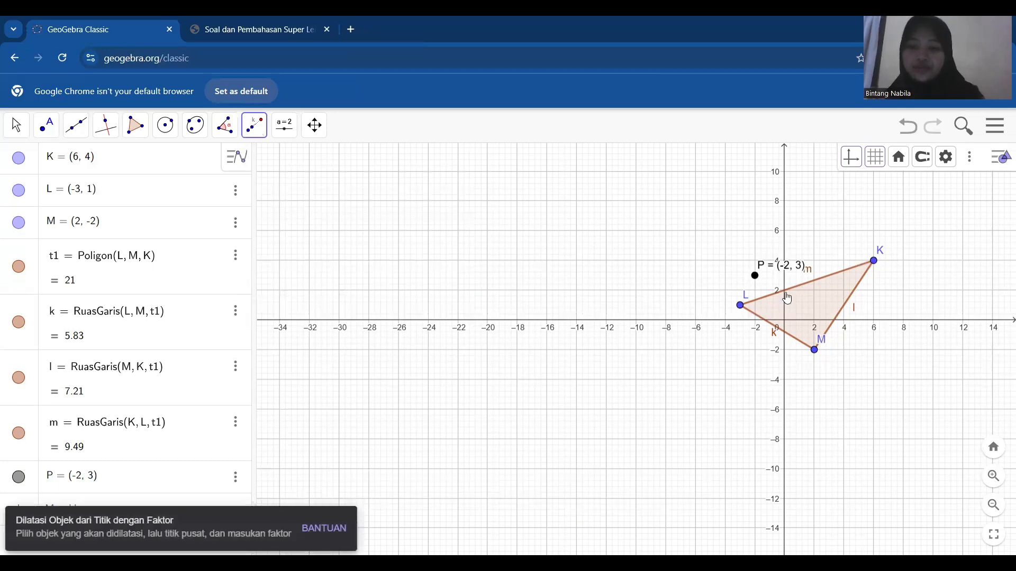
left_click(873, 263)
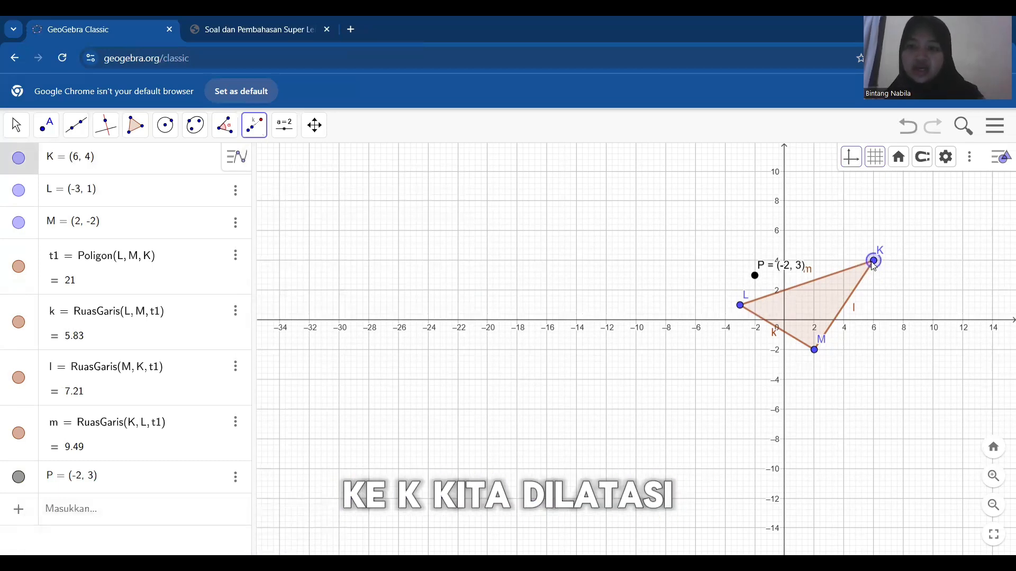
left_click(755, 275)
type("4")
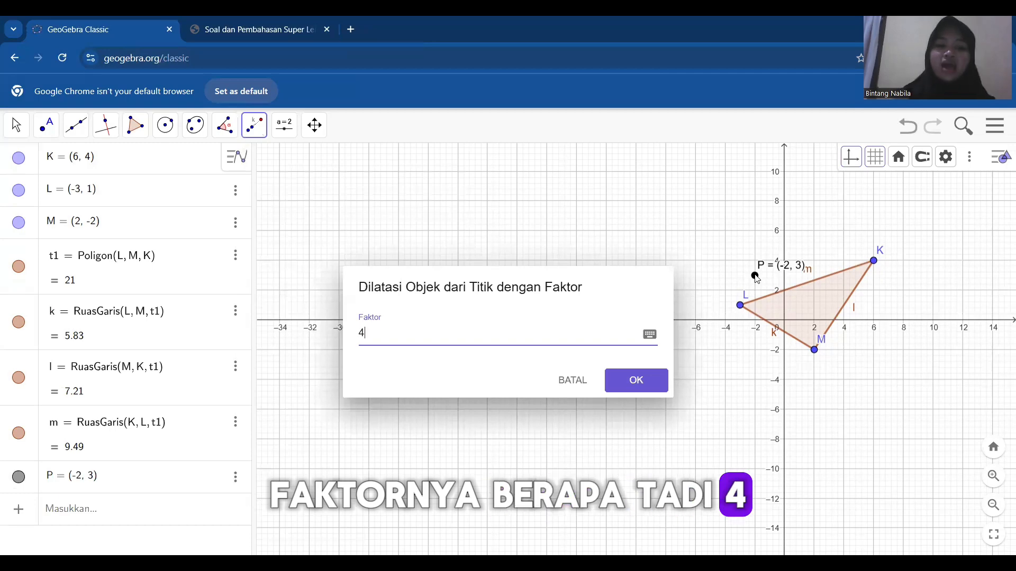
key("Return")
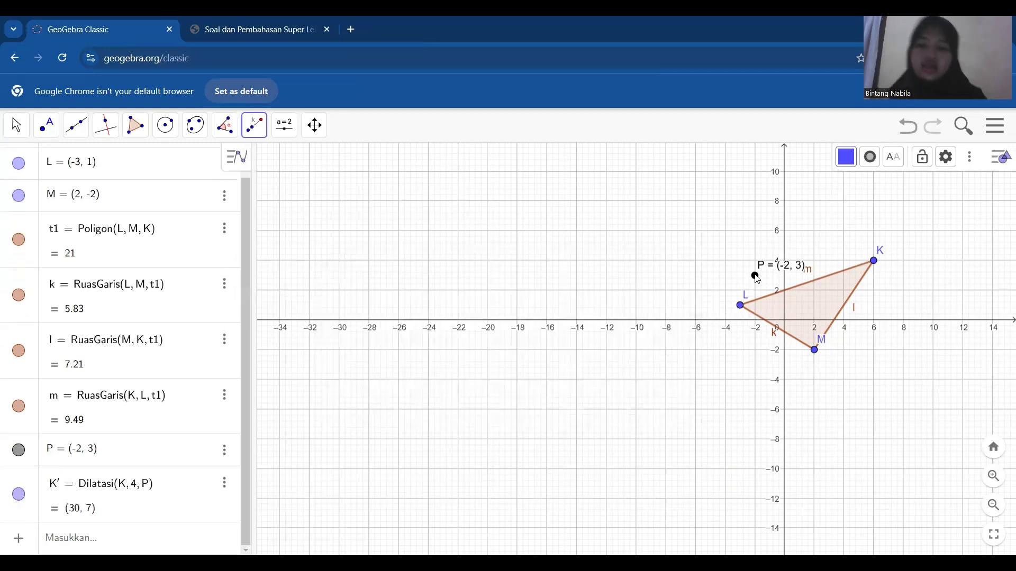
Dilate vertex L about point P by a factor of 4
left_click(741, 306)
left_click(755, 276)
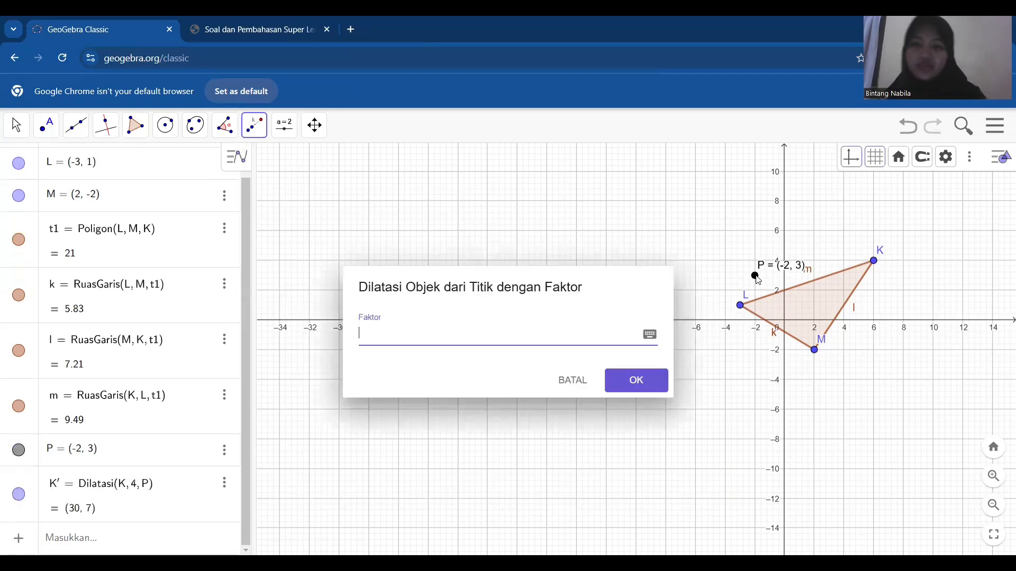
type("4")
key("Return")
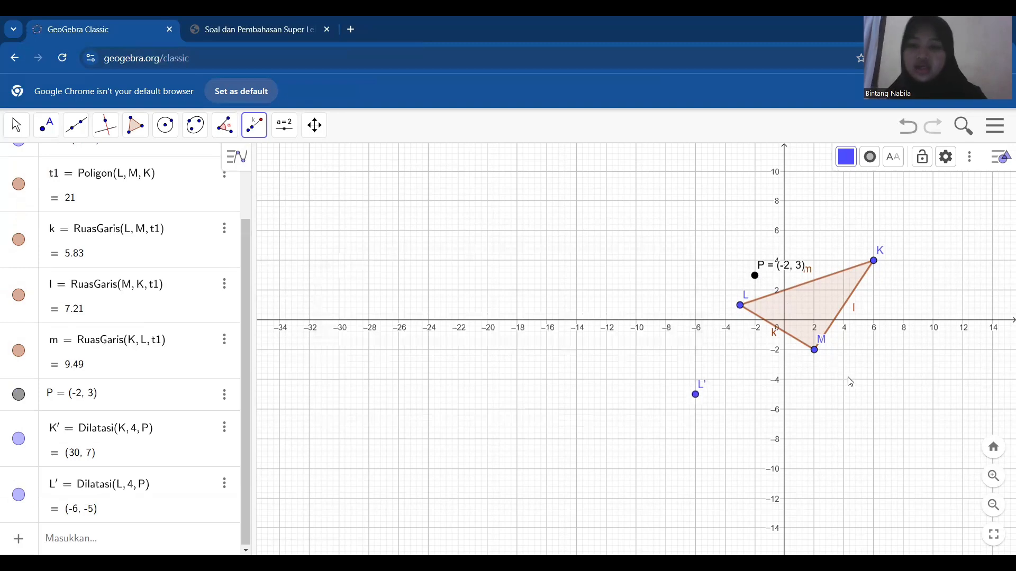
Dilate vertex M about point P by a factor of 4
left_click(815, 350)
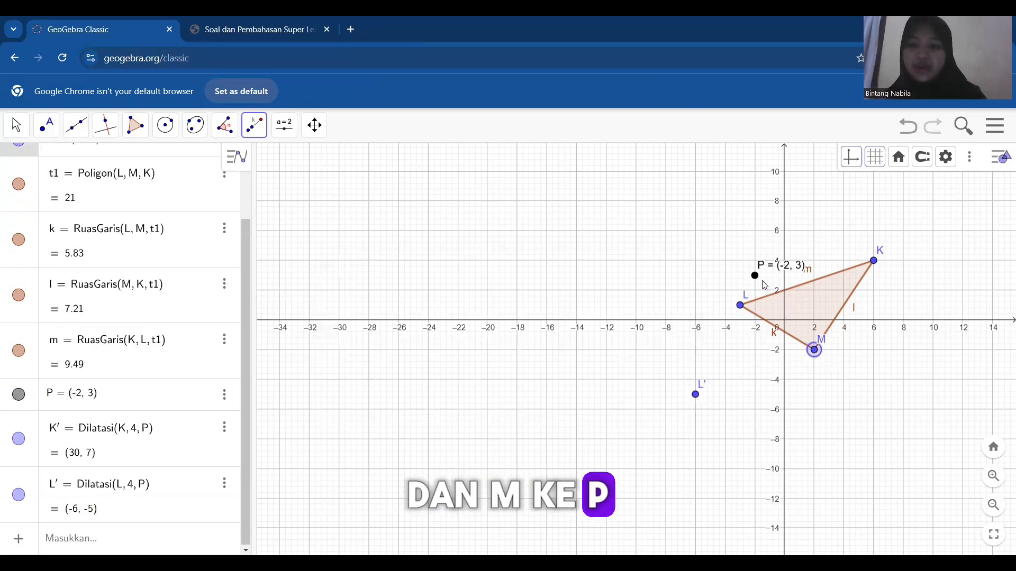
left_click(756, 276)
type("4")
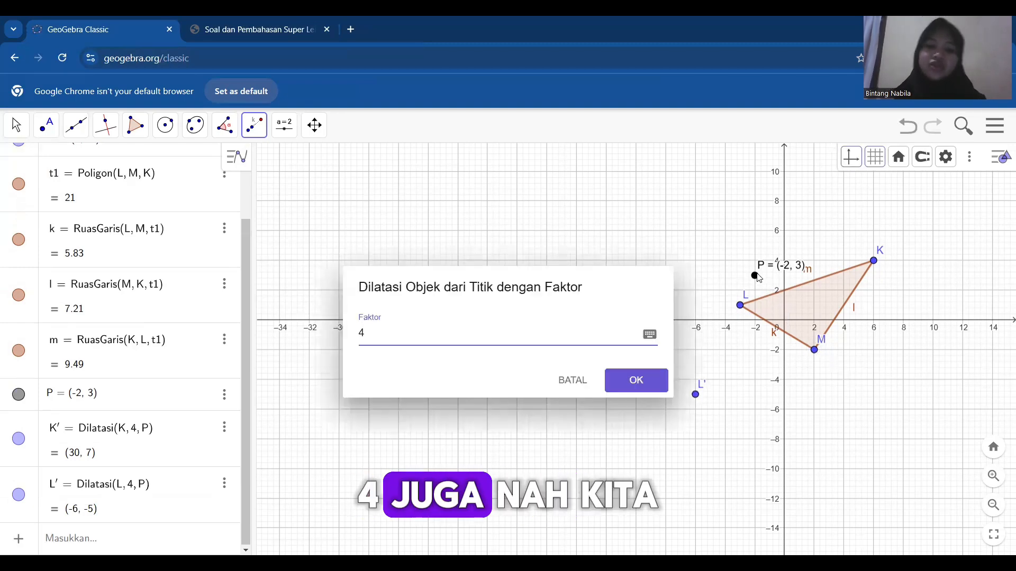
key("Return")
Draw a closed triangle with the Polygon tool through the dilated points K', L' and M'
scroll(907, 304, "up", 1)
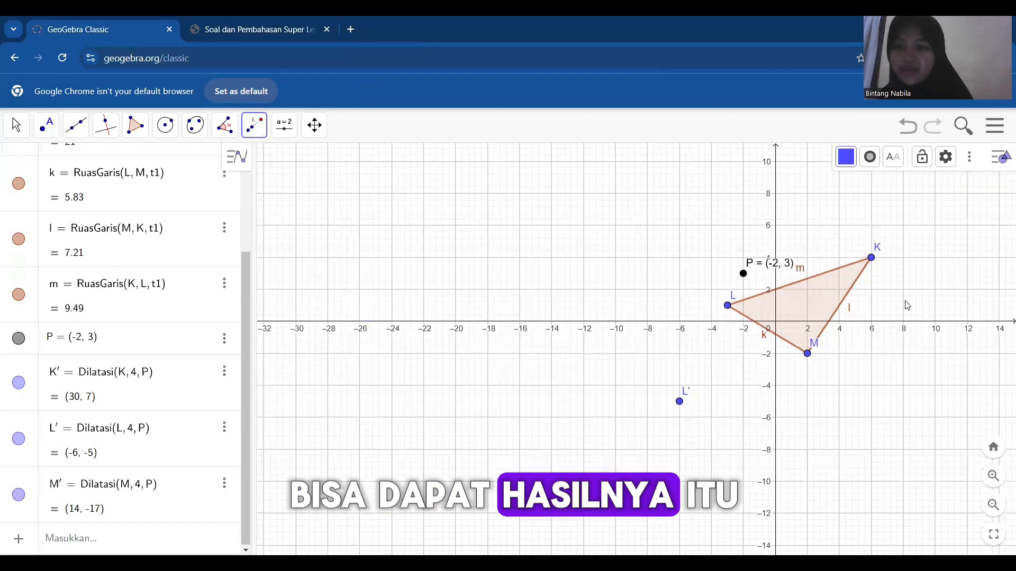
scroll(889, 332, "up", 1)
scroll(883, 345, "down", 10)
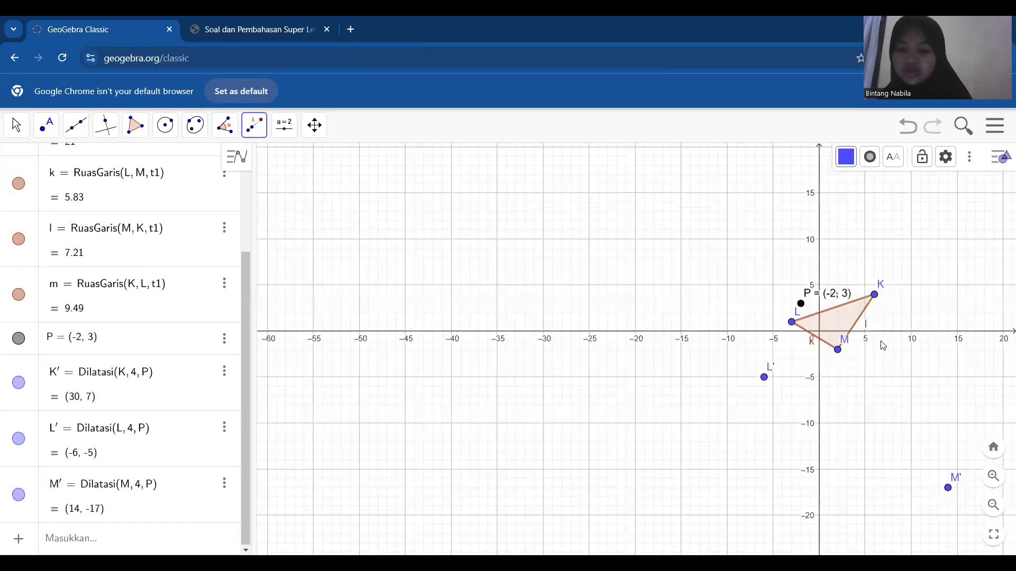
left_click_drag(883, 345, 664, 344)
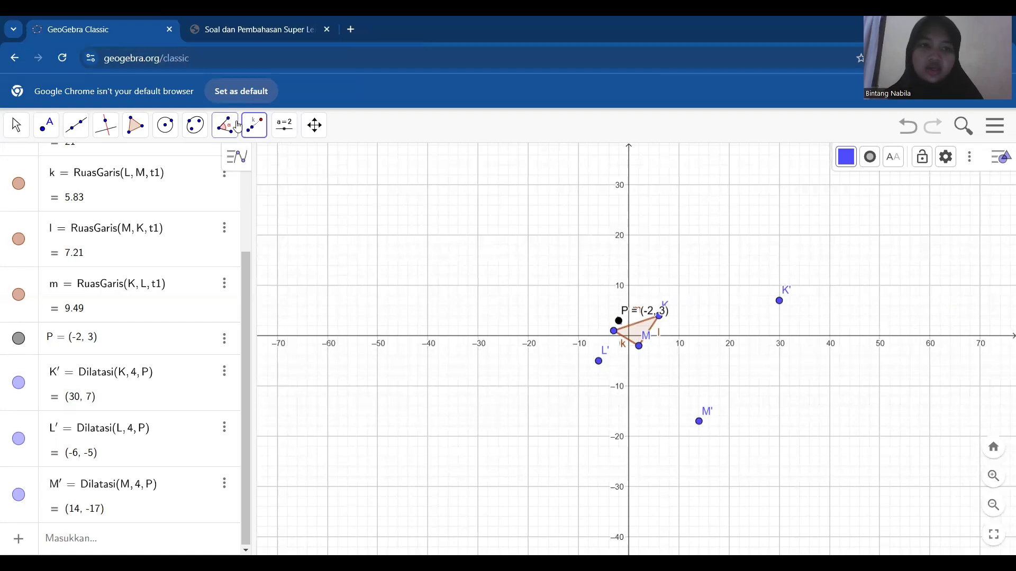
left_click(135, 127)
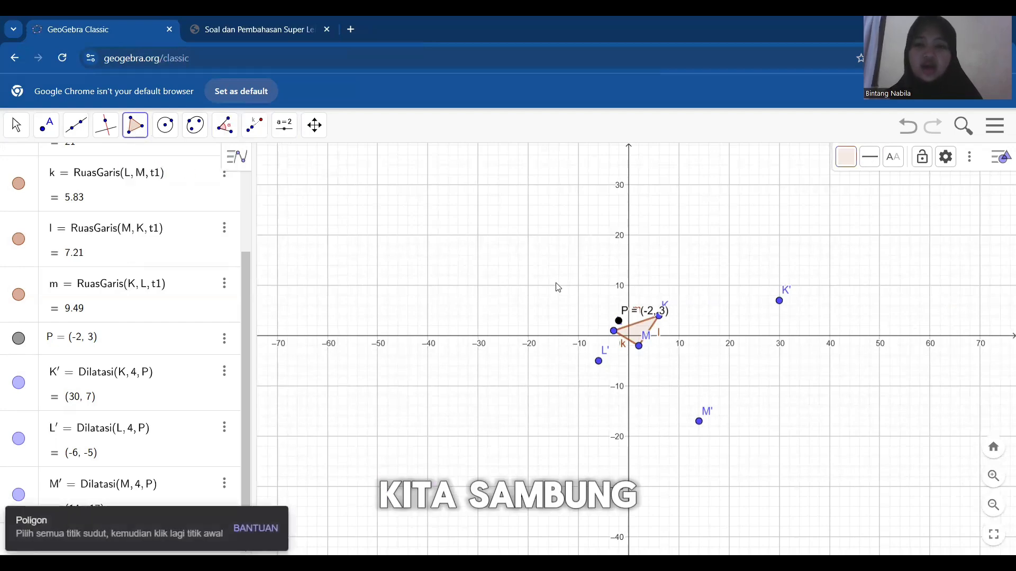
left_click(779, 303)
left_click(603, 360)
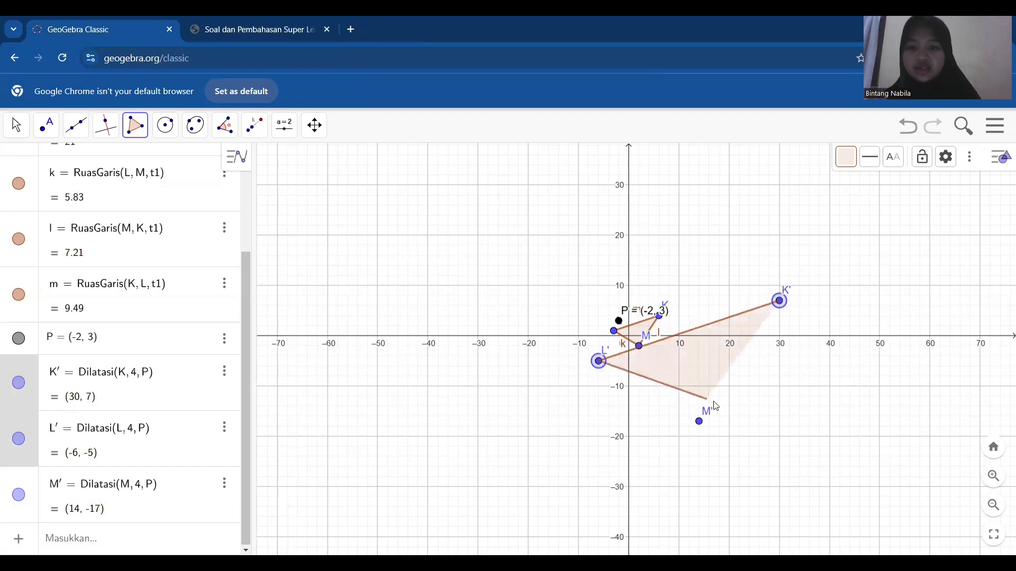
left_click(700, 420)
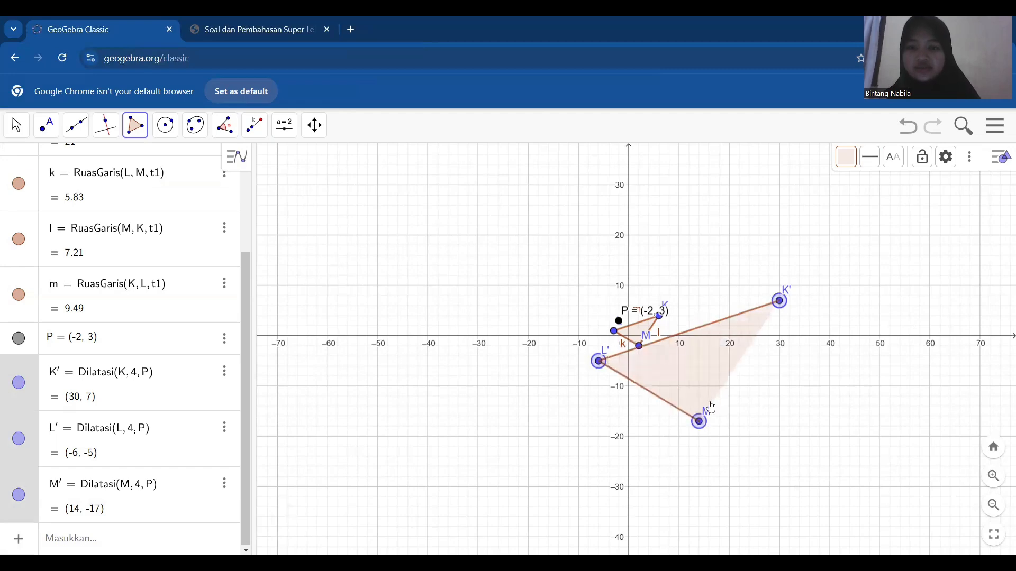
left_click(776, 304)
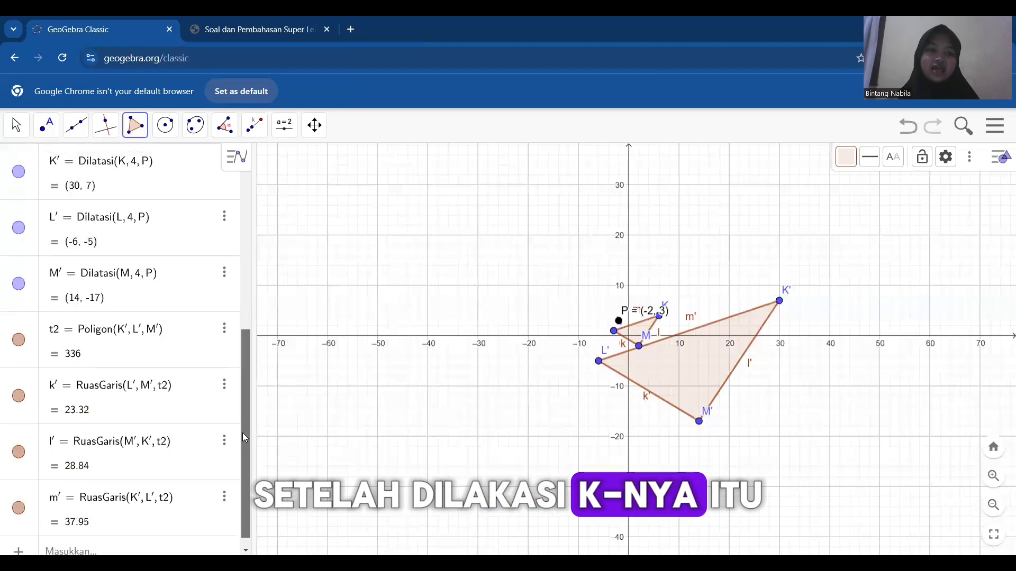
Compare the coordinates of K', L' and M' with the worked solution of Soal Nomor 10 on the problem web page
left_click_drag(242, 433, 244, 417)
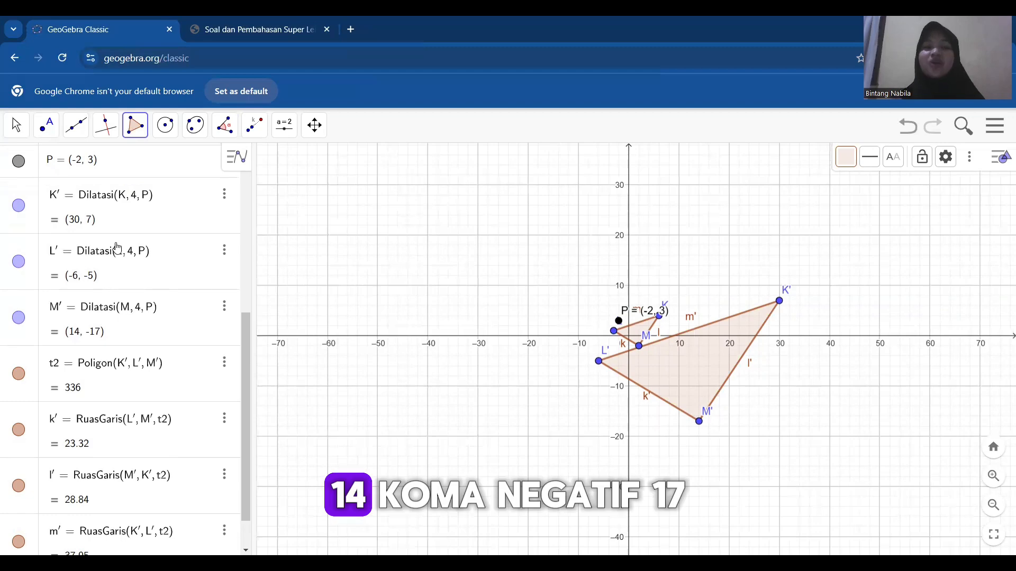
left_click(216, 24)
scroll(350, 296, "down", 3)
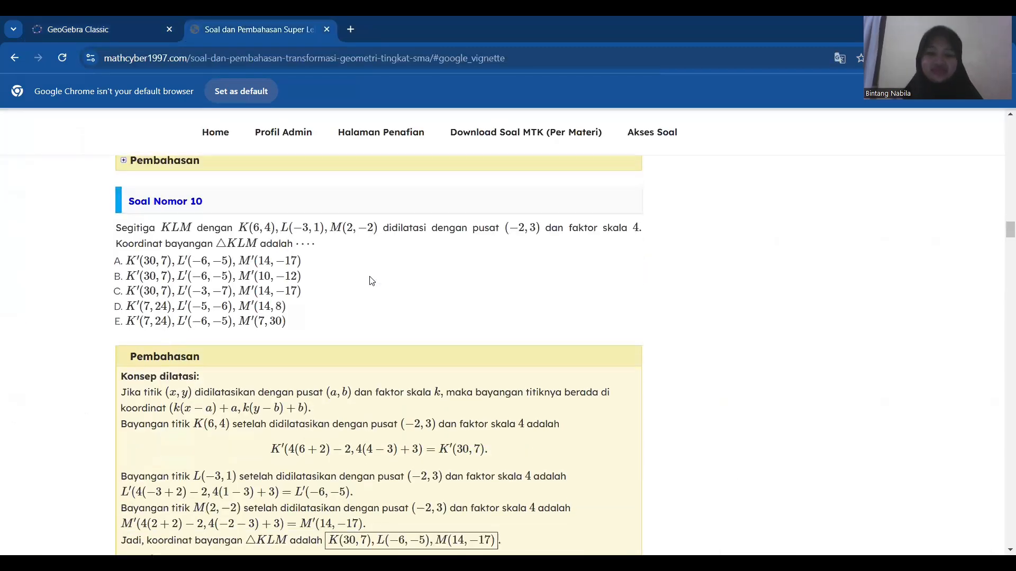
scroll(370, 276, "down", 5)
scroll(370, 279, "up", 1)
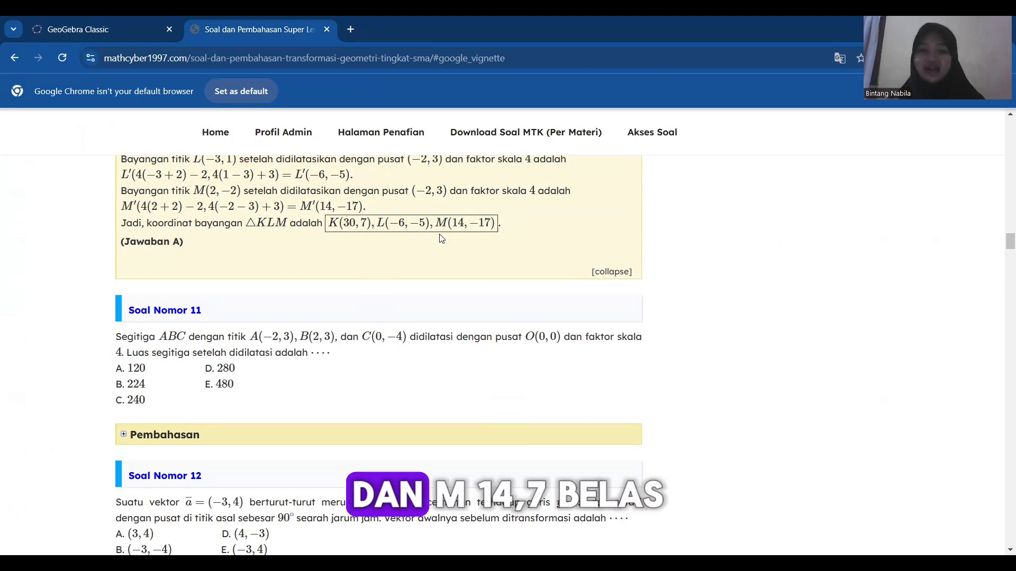
Read Soal Nomor 11 and define its first vertex in GeoGebra as the algebra entry A = (-2, 3)
left_click(145, 20)
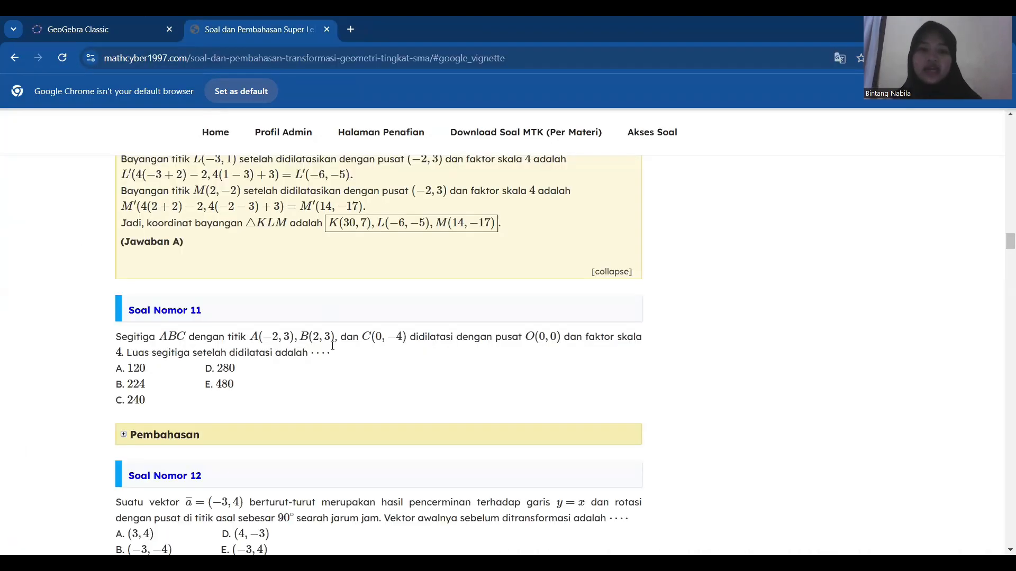
scroll(392, 181, "down", 2)
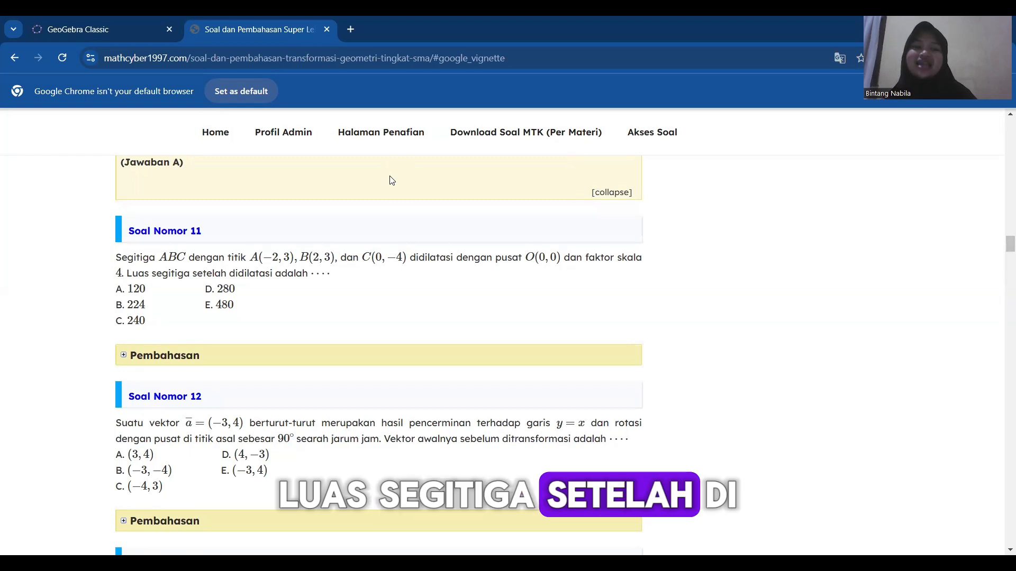
key("ctrl+Tab")
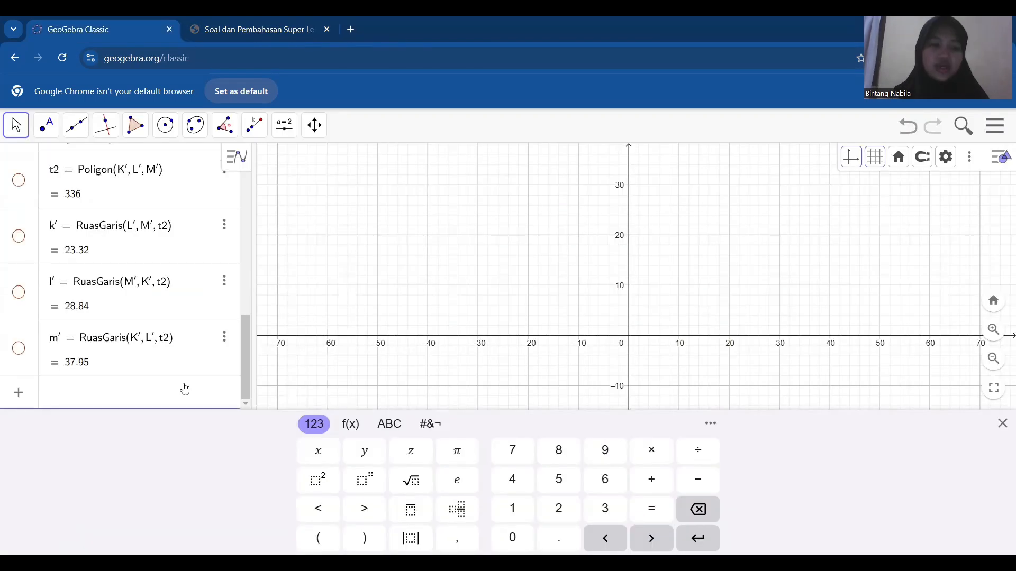
type("A ")
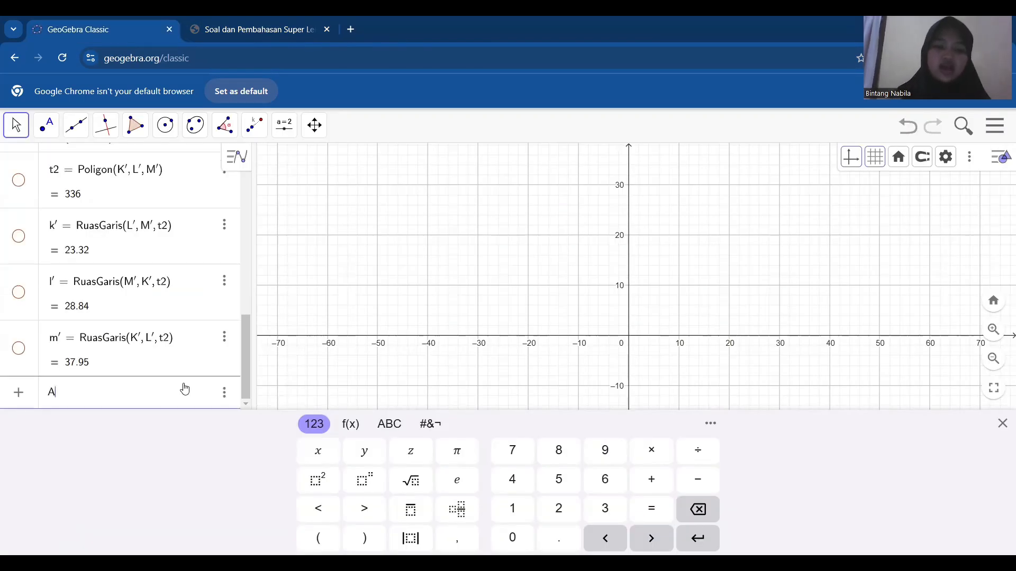
type("= (")
type("-2")
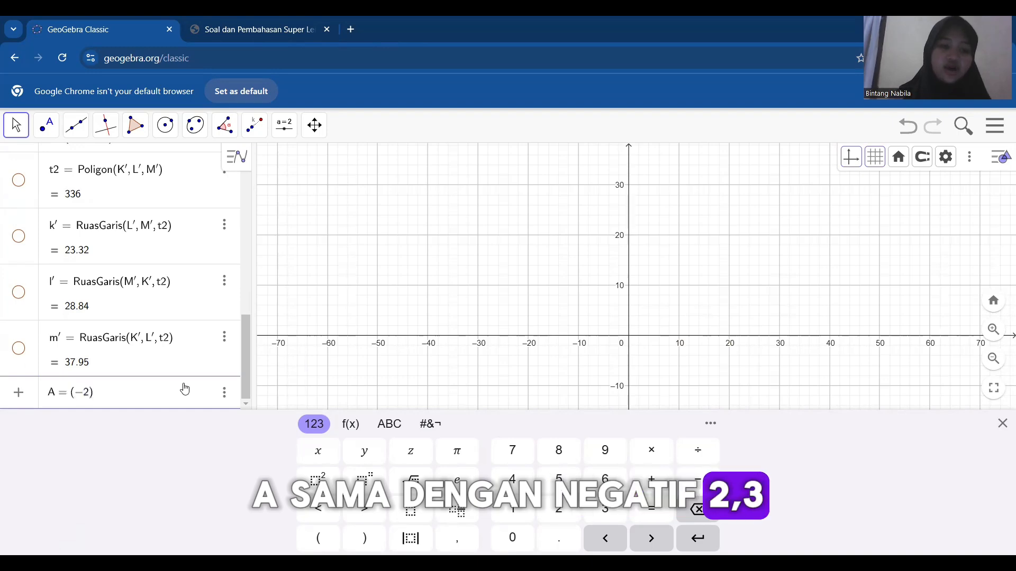
type(", 3")
key("Return")
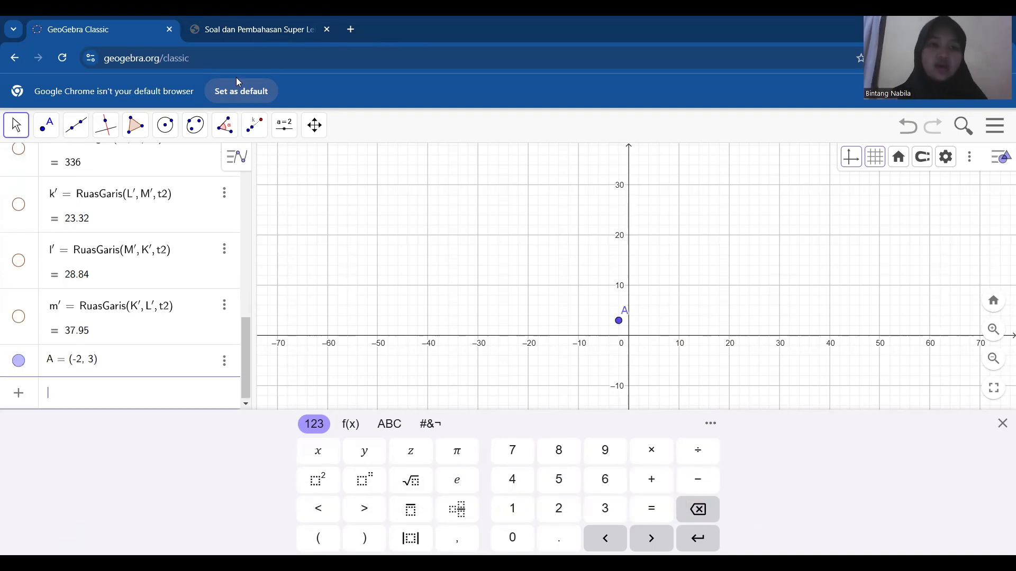
Check the problem's second vertex and define it as an algebra entry, B = (2, 3)
key("ctrl+Tab")
left_click(118, 25)
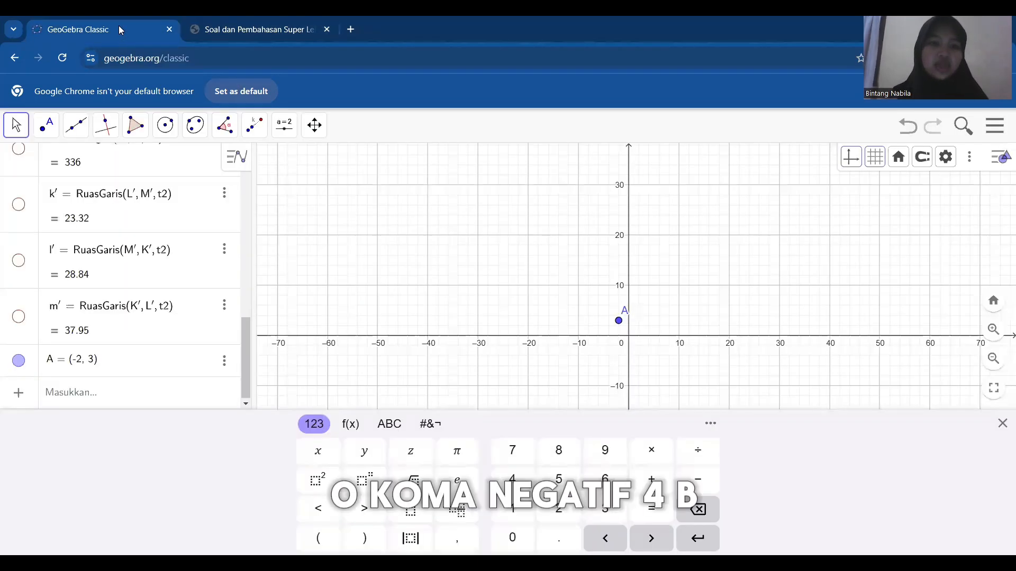
left_click(155, 386)
type("b")
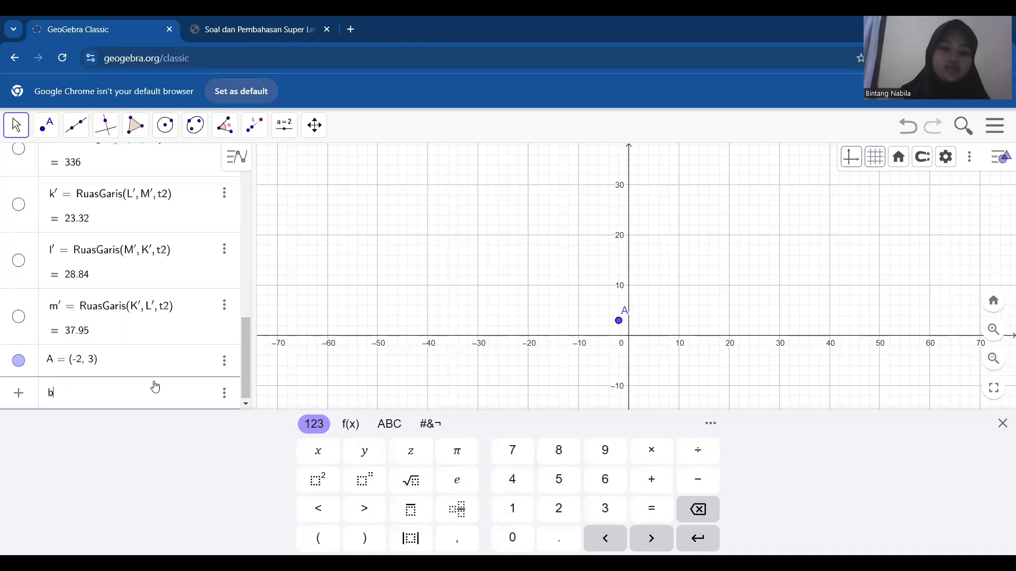
type("=")
key("BackSpace")
key("BackSpace")
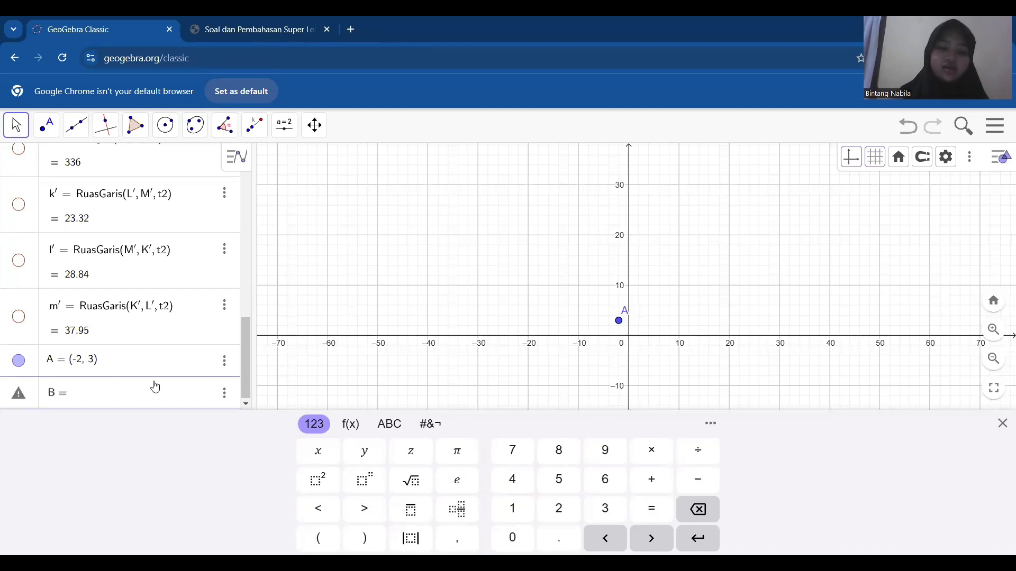
type("B = (2, 3")
key("Return")
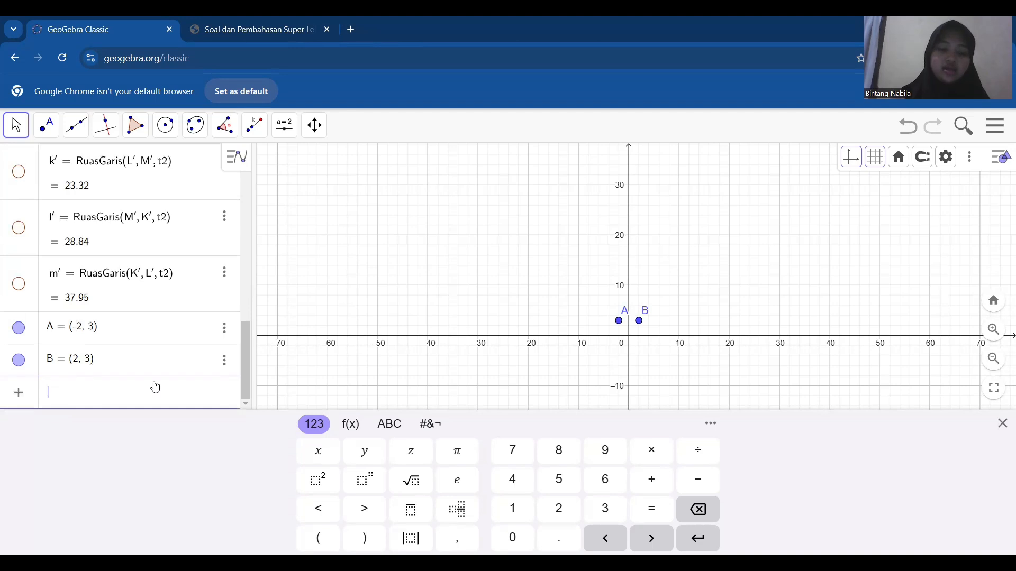
Define the triangle's third vertex as an algebra entry, C = (0, -4)
type("C = (0, ")
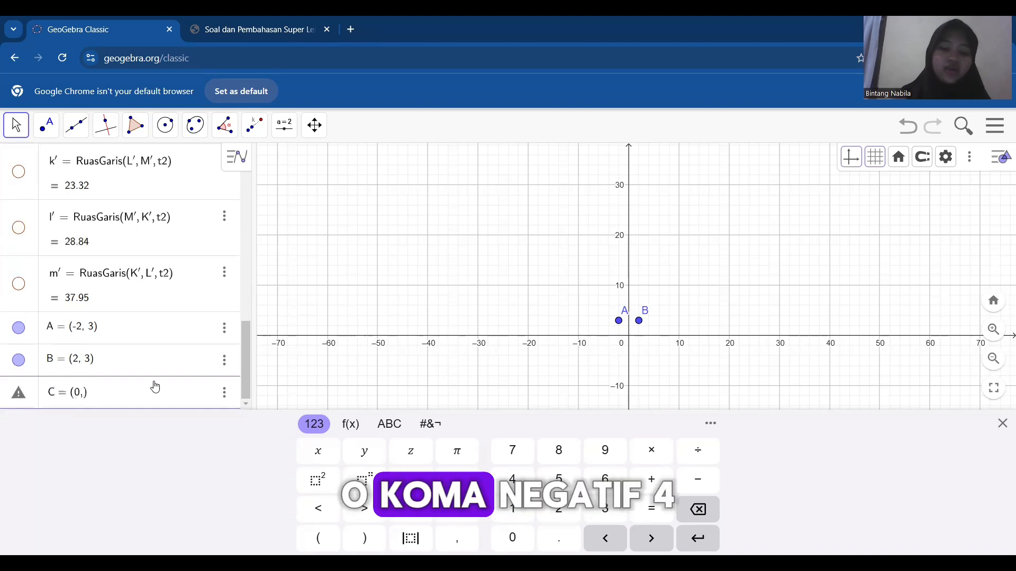
type("-4")
key("Return")
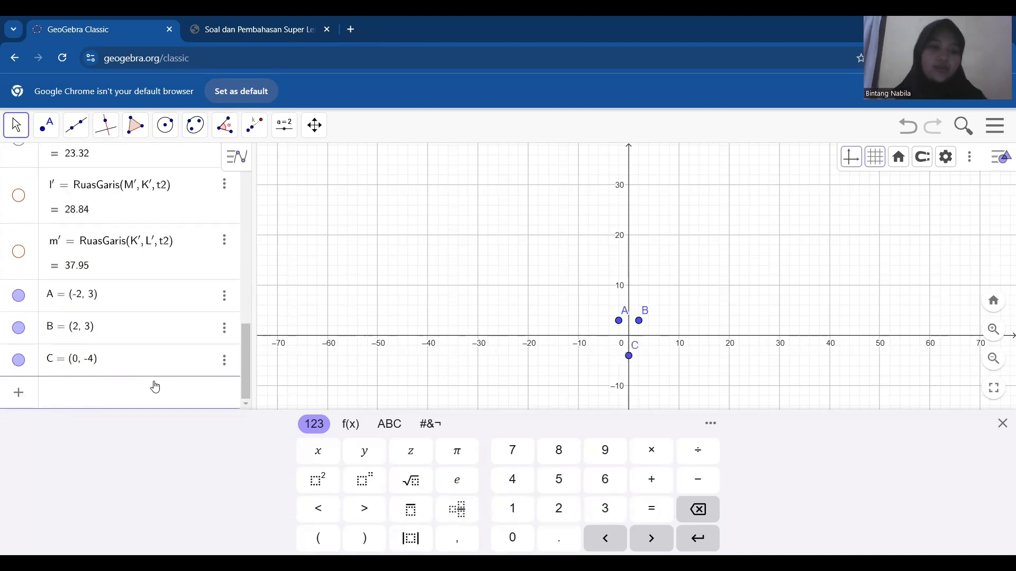
Recheck the vertices in Soal Nomor 11 and draw triangle ABC as a polygon through points A, B and C
key("ctrl+Tab")
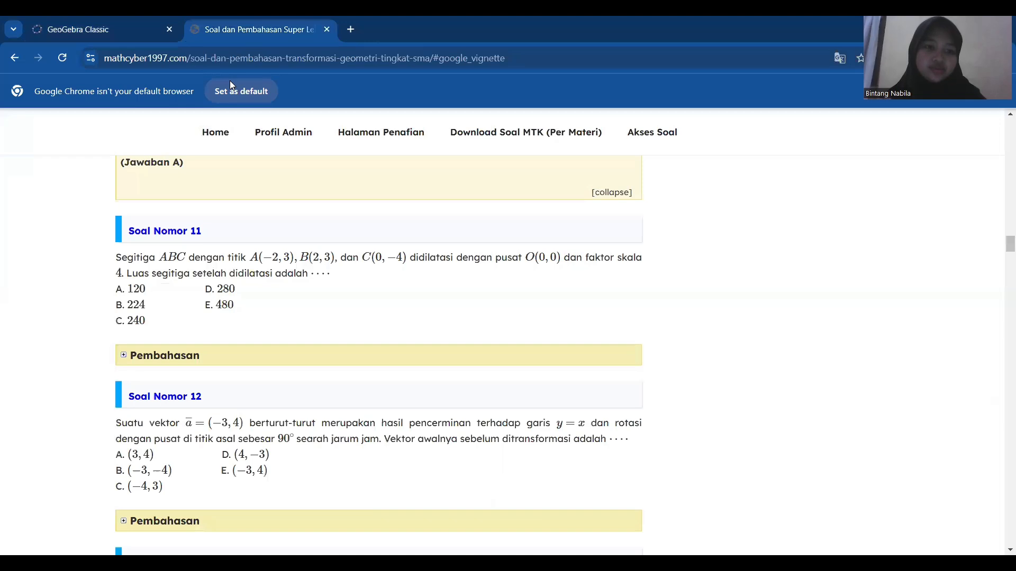
left_click(95, 22)
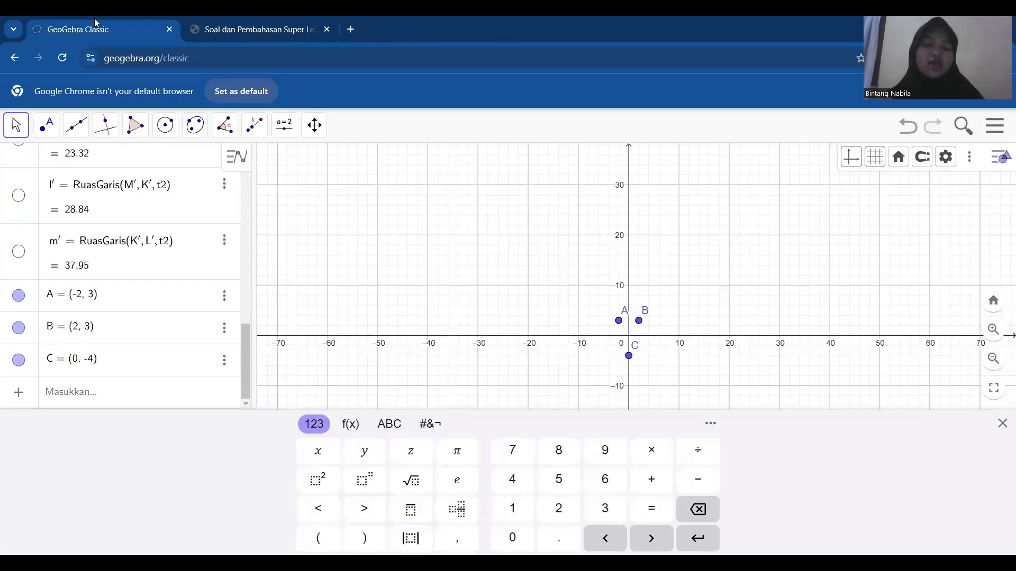
left_click(138, 128)
left_click(166, 125)
left_click(135, 125)
left_click(159, 163)
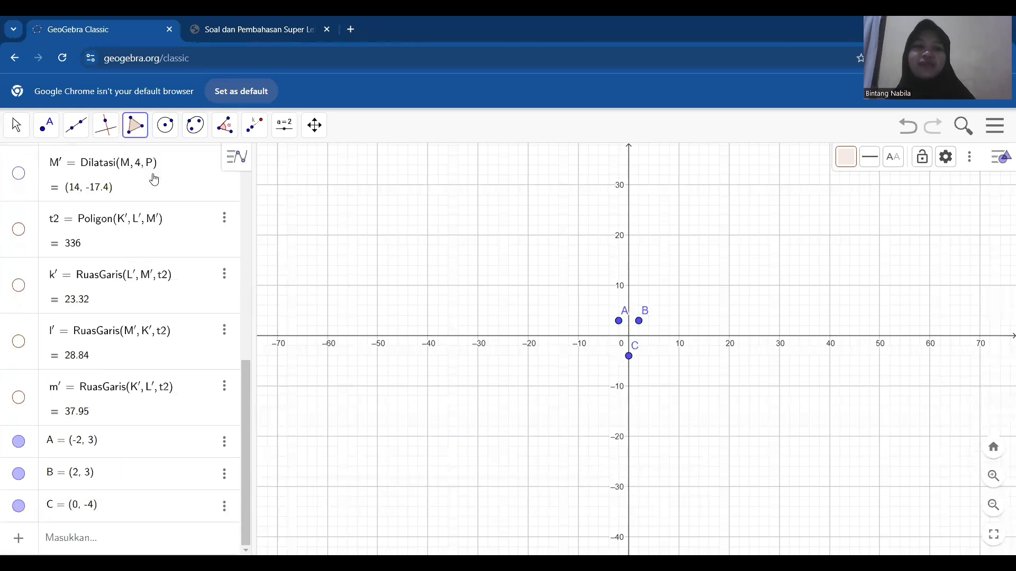
left_click(618, 321)
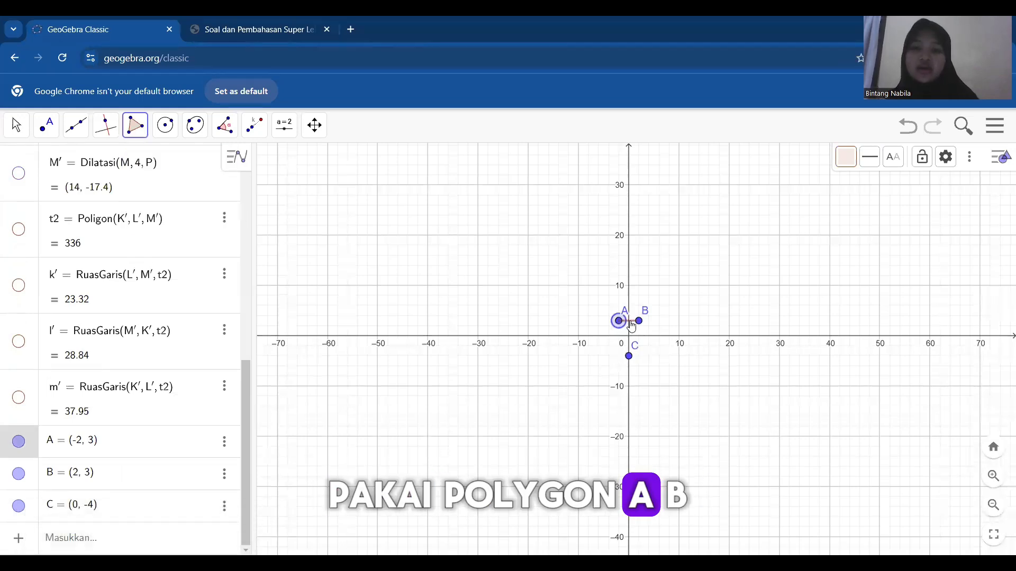
left_click(637, 321)
left_click(628, 355)
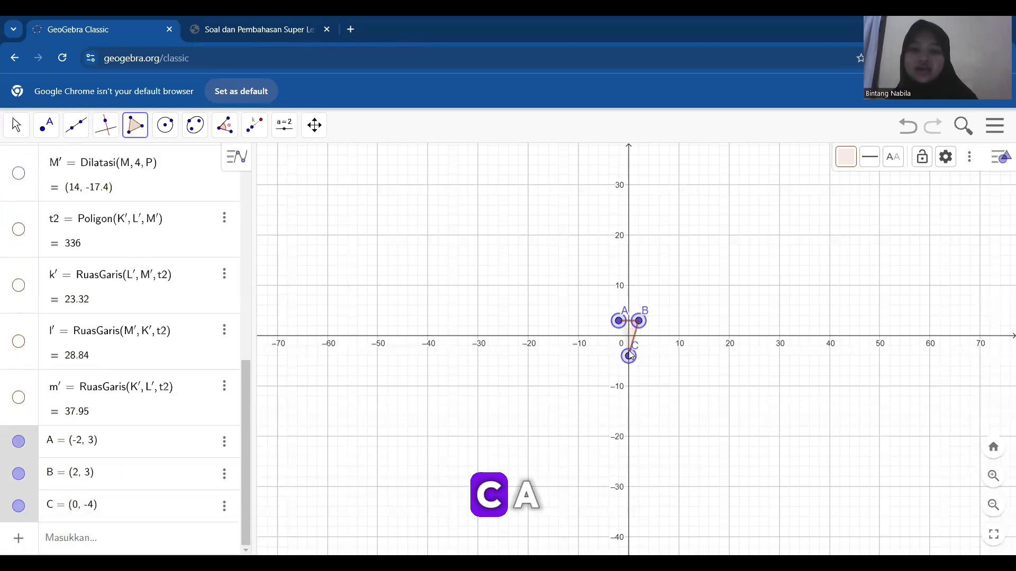
left_click(620, 322)
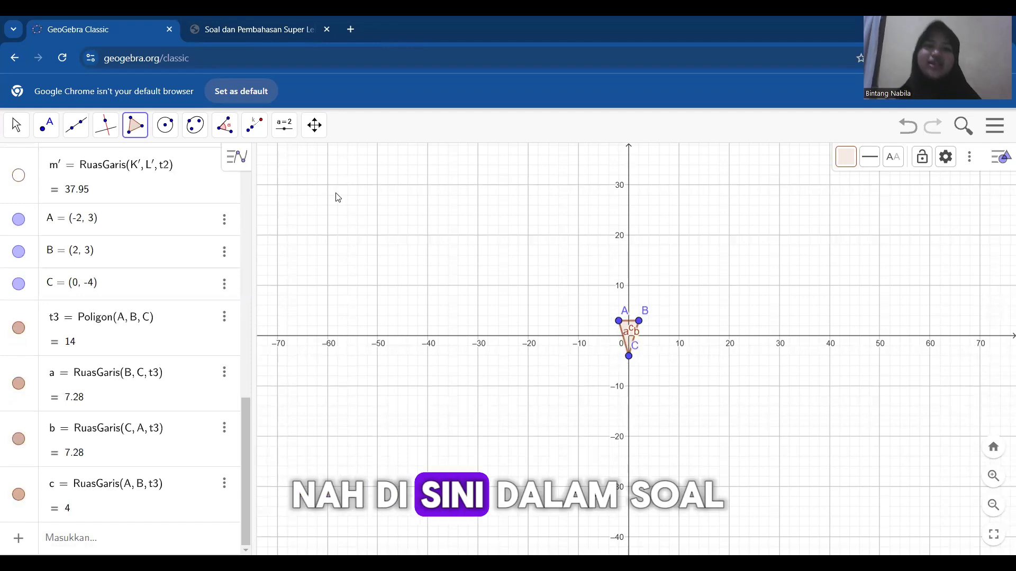
Check the dilation centre given in Soal Nomor 11 and define it as an algebra entry, O = (0, 0)
key("ctrl+Tab")
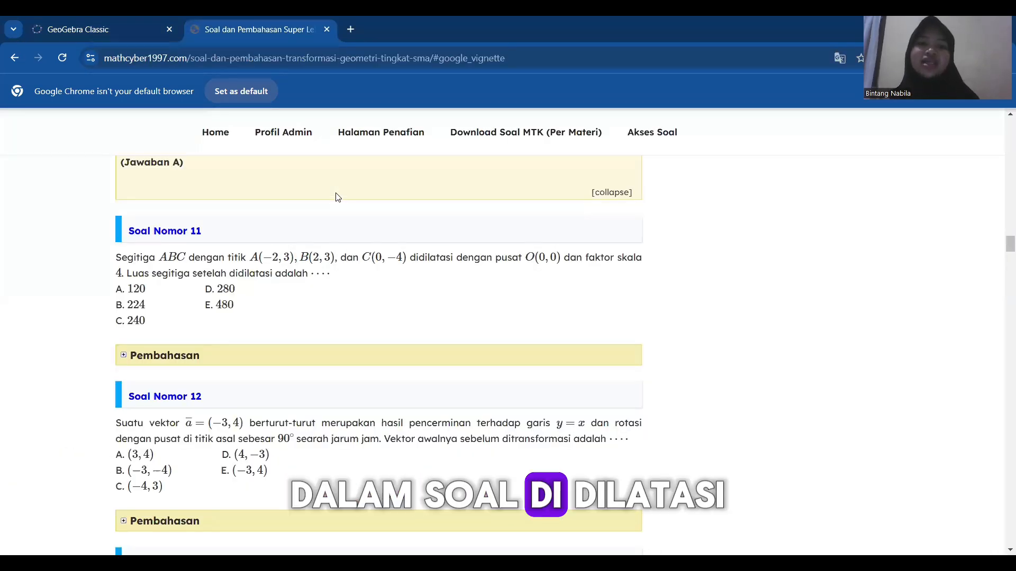
left_click(105, 24)
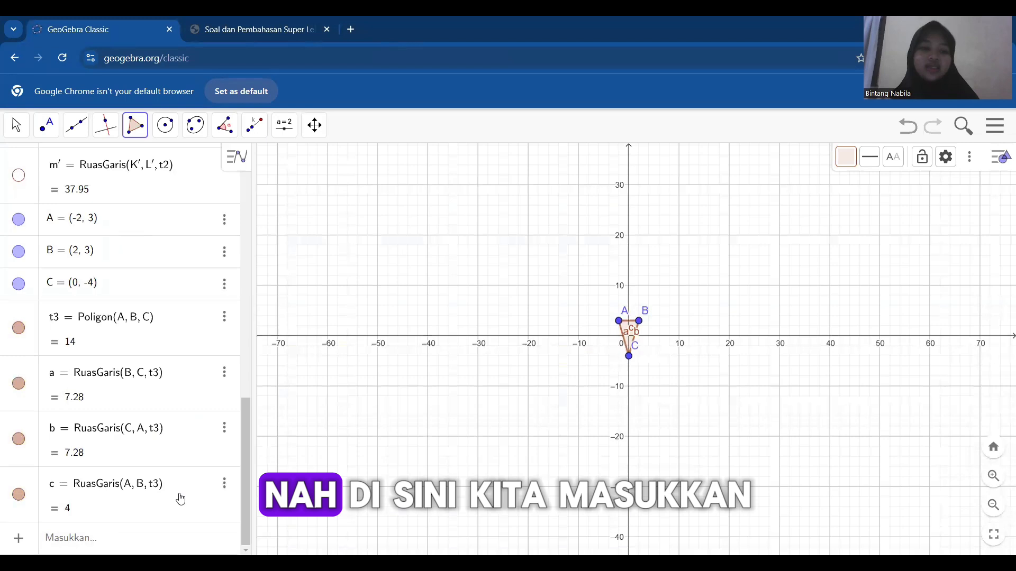
left_click(159, 536)
type("O = (0, 0")
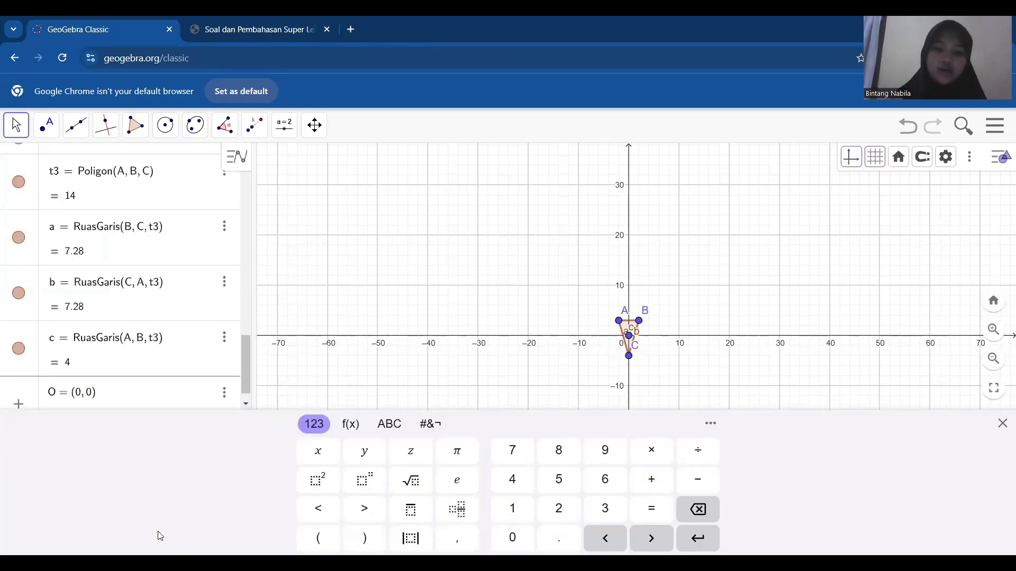
key("Return")
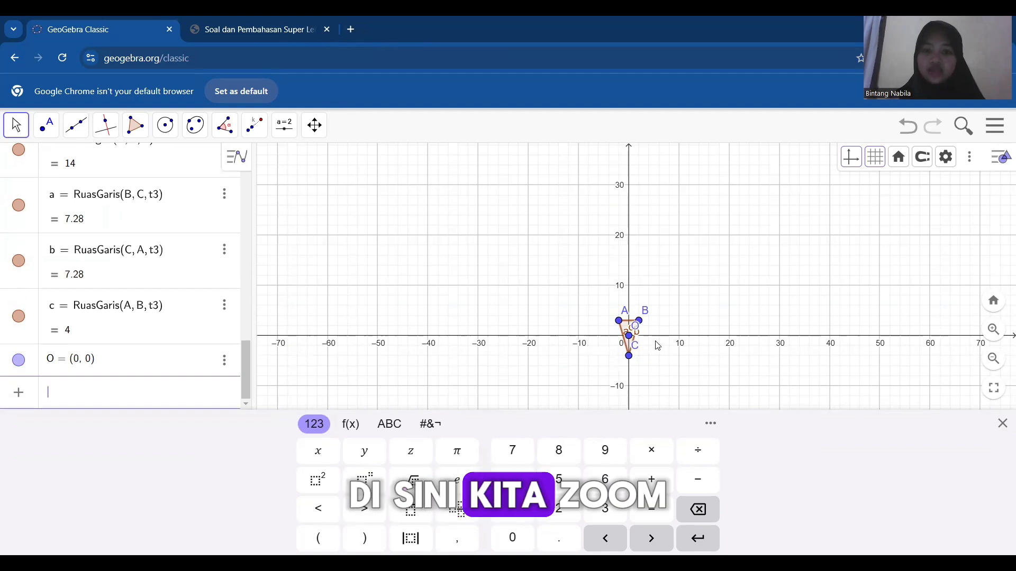
Dilate point A from centre O by a factor of 4
scroll(662, 346, "up", 5)
scroll(662, 346, "up", 5)
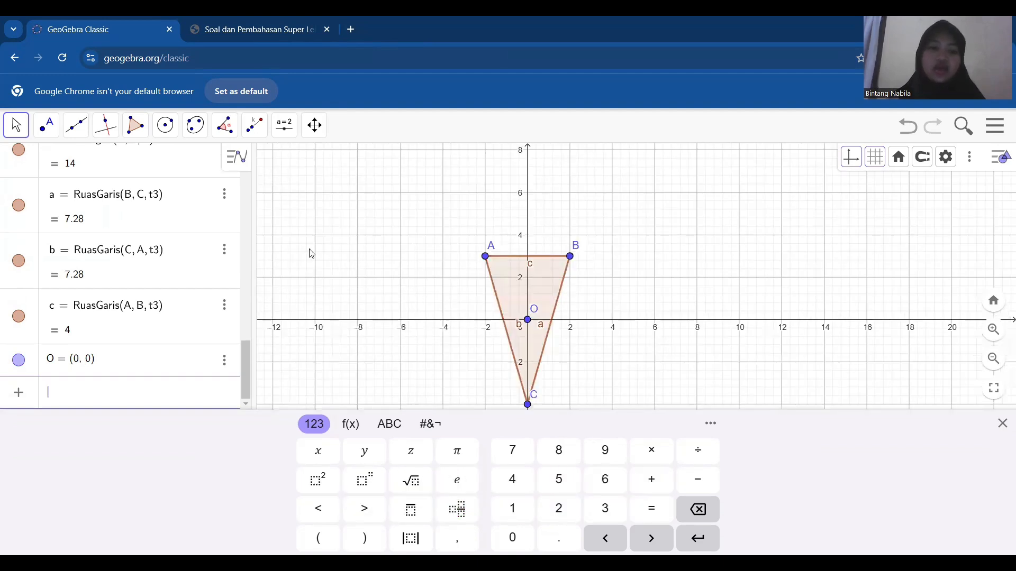
left_click(261, 126)
left_click(282, 301)
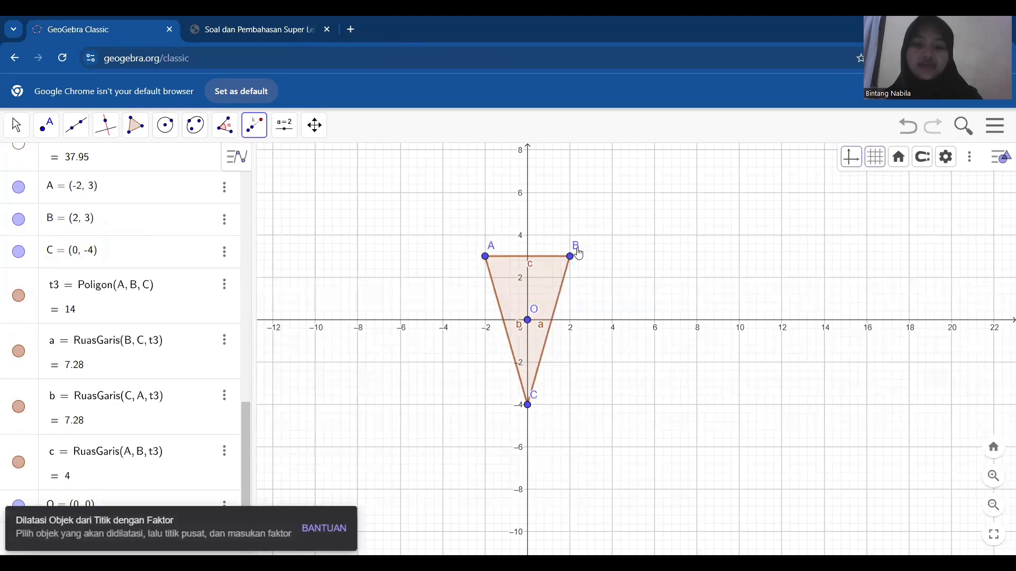
left_click(493, 256)
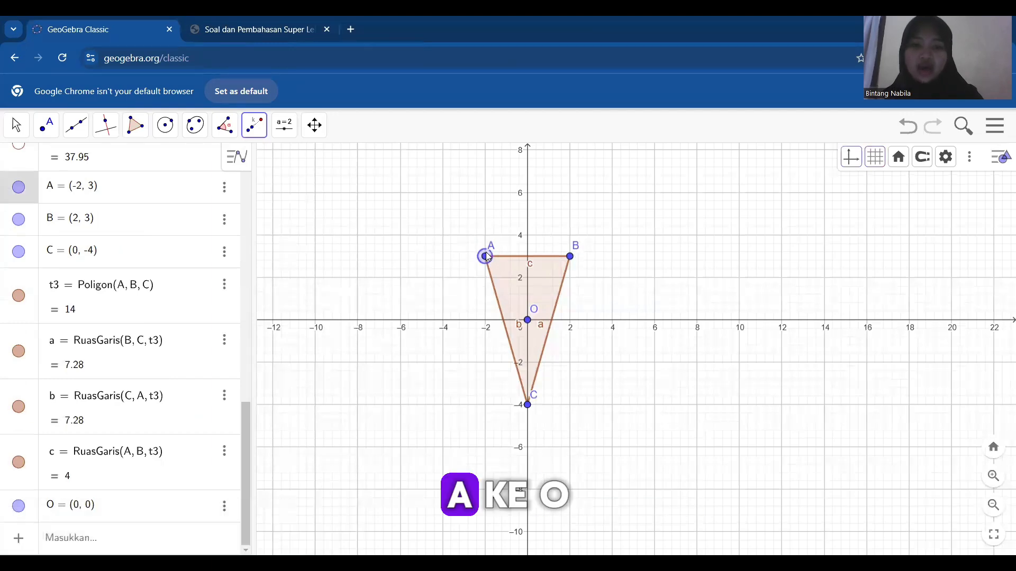
left_click(527, 321)
type("4")
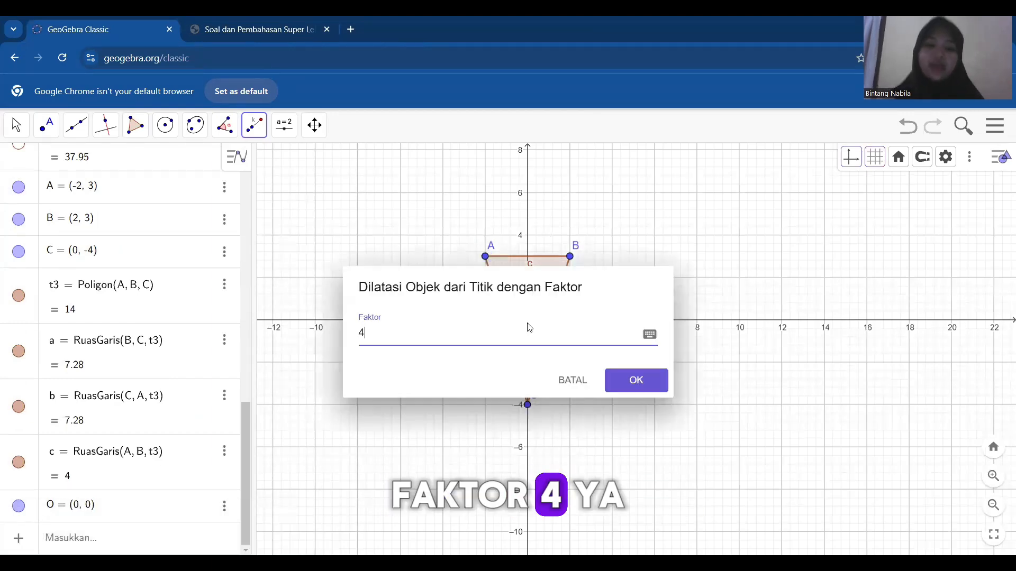
key("Return")
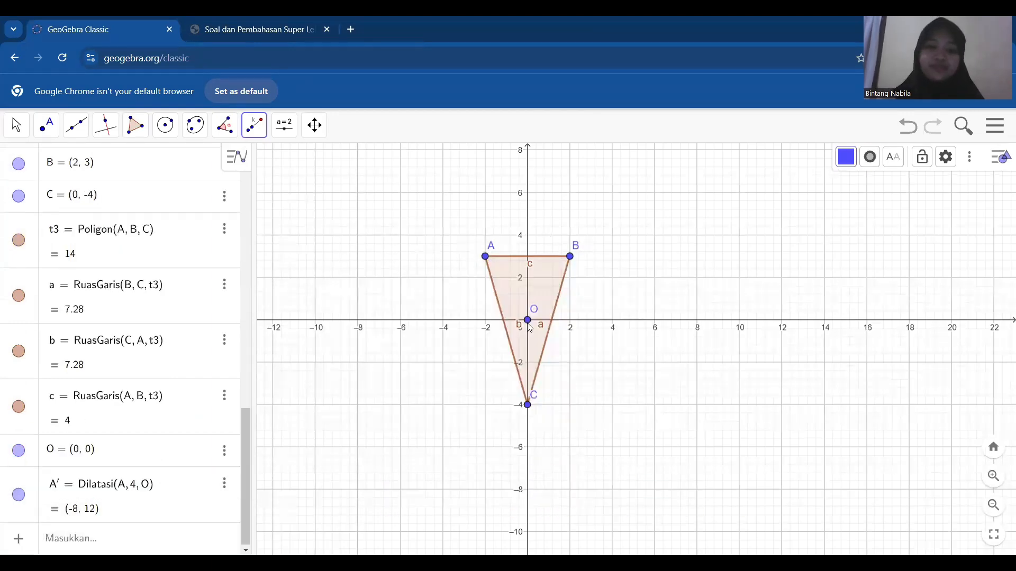
Dilate point B from centre O by a factor of 4
left_click(338, 33)
left_click(114, 26)
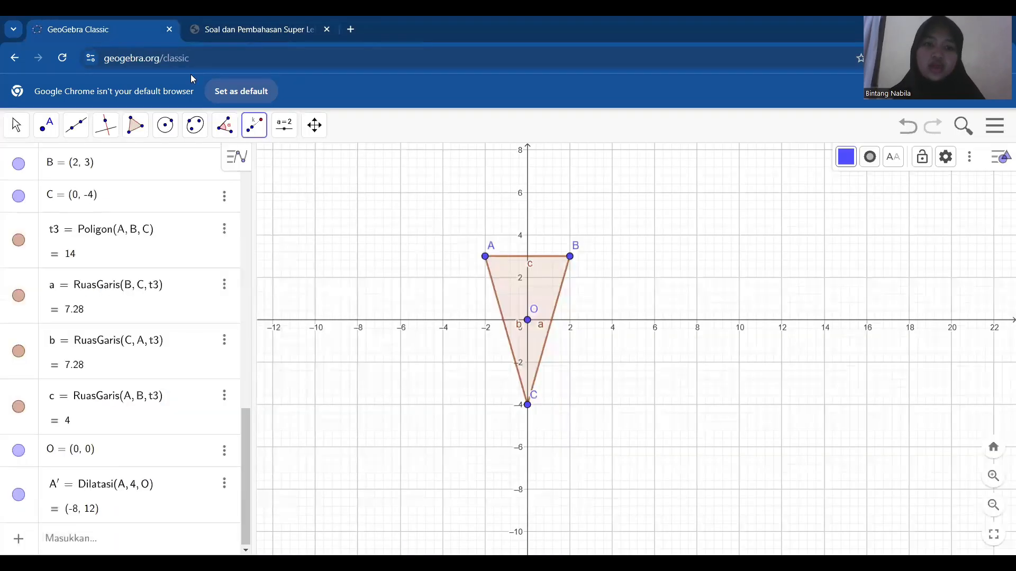
left_click(569, 257)
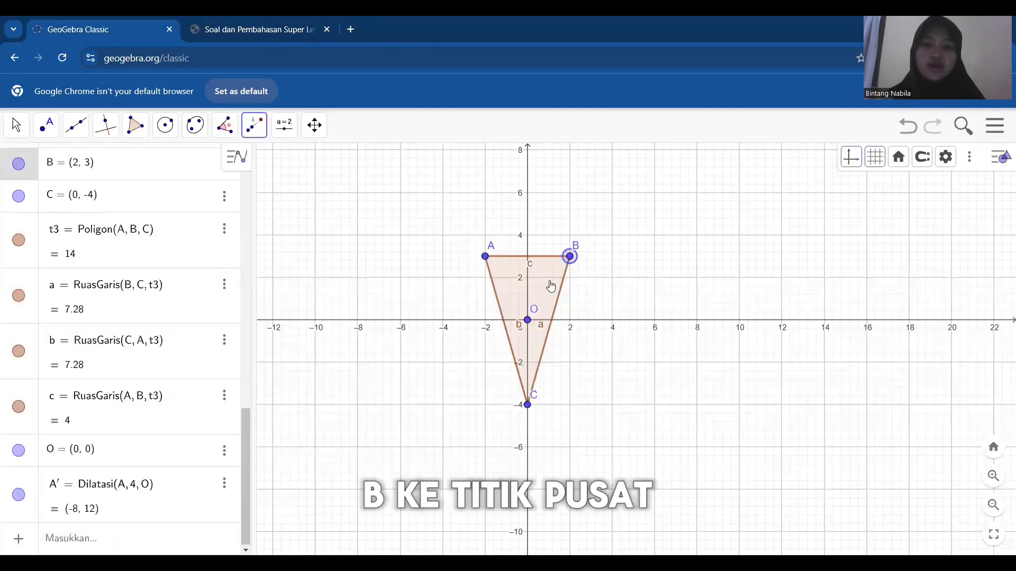
left_click(527, 320)
type("4")
key("Return")
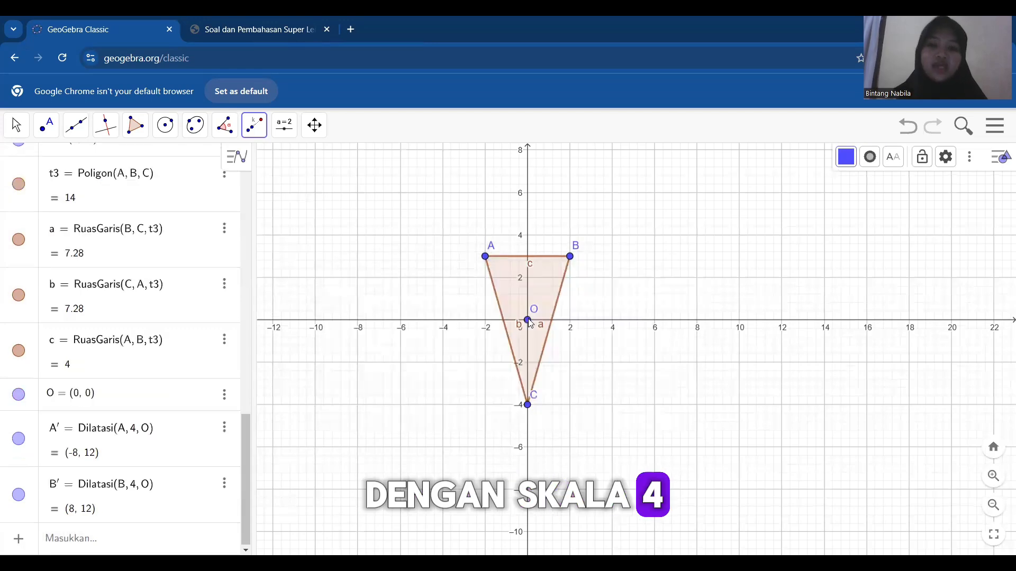
Dilate point C from centre O by a factor of 4
left_click(526, 405)
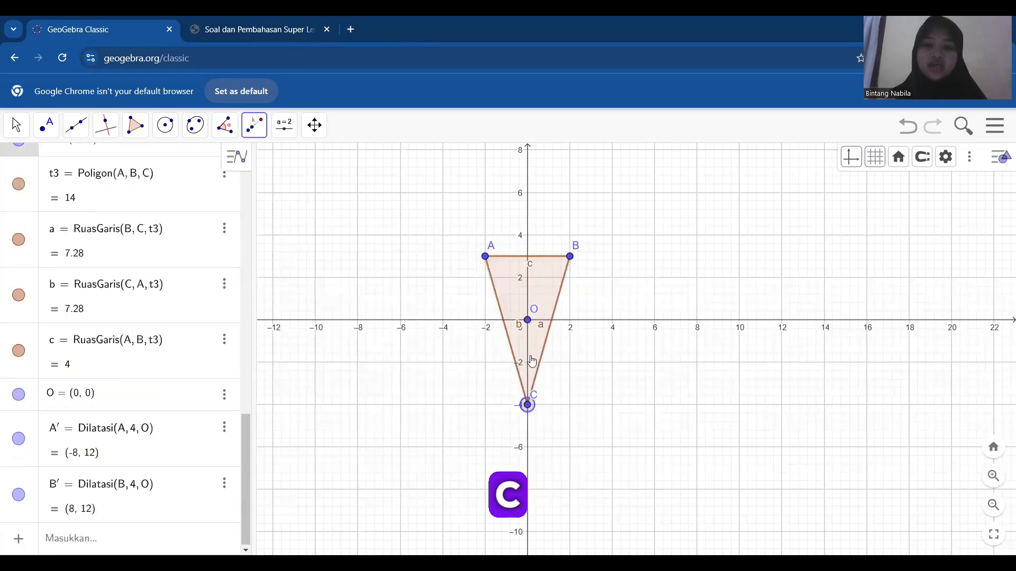
left_click(531, 328)
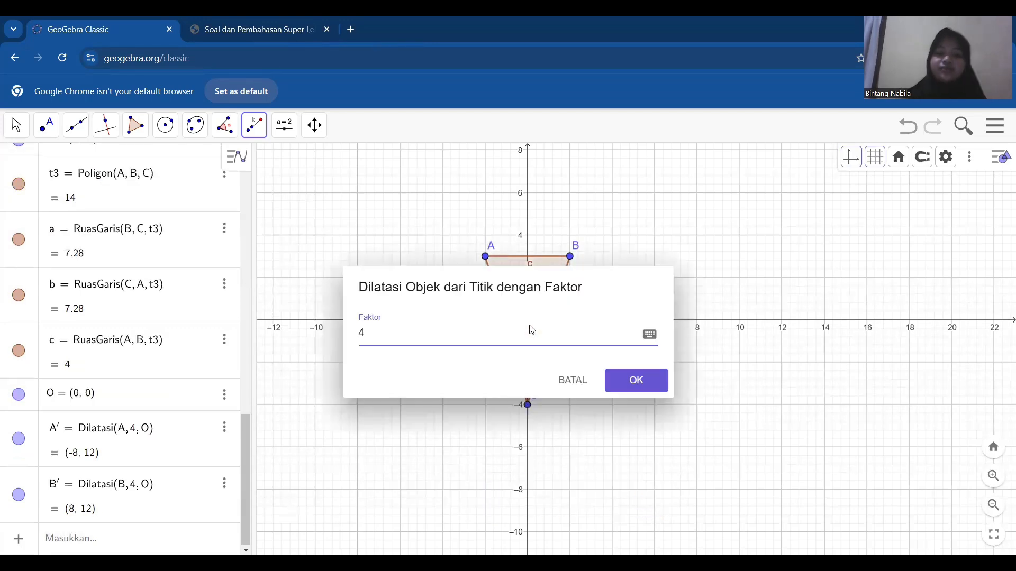
key("Return")
Draw the dilated triangle as a polygon through the image points A', B' and C'
scroll(812, 330, "down", 10)
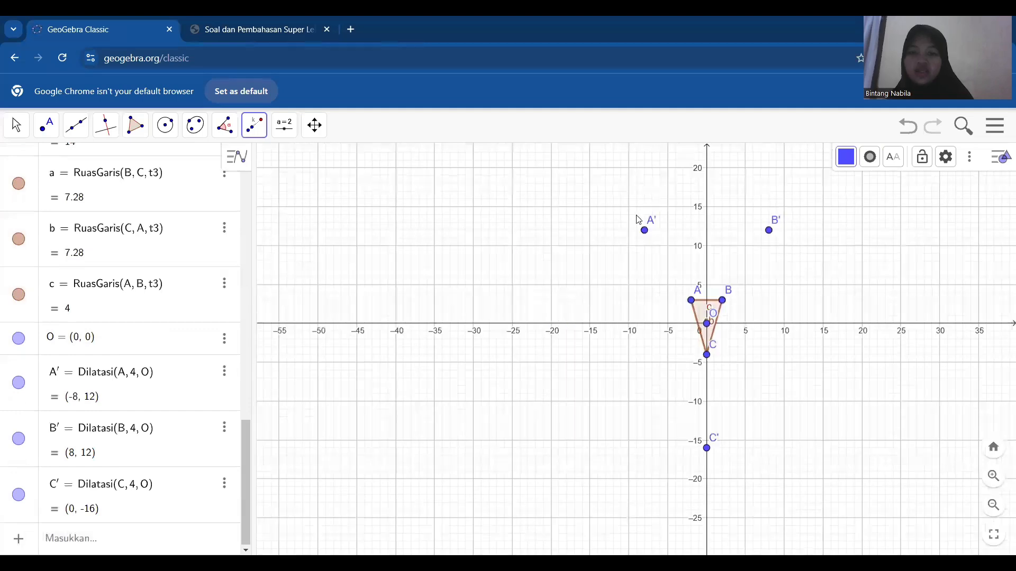
left_click(224, 125)
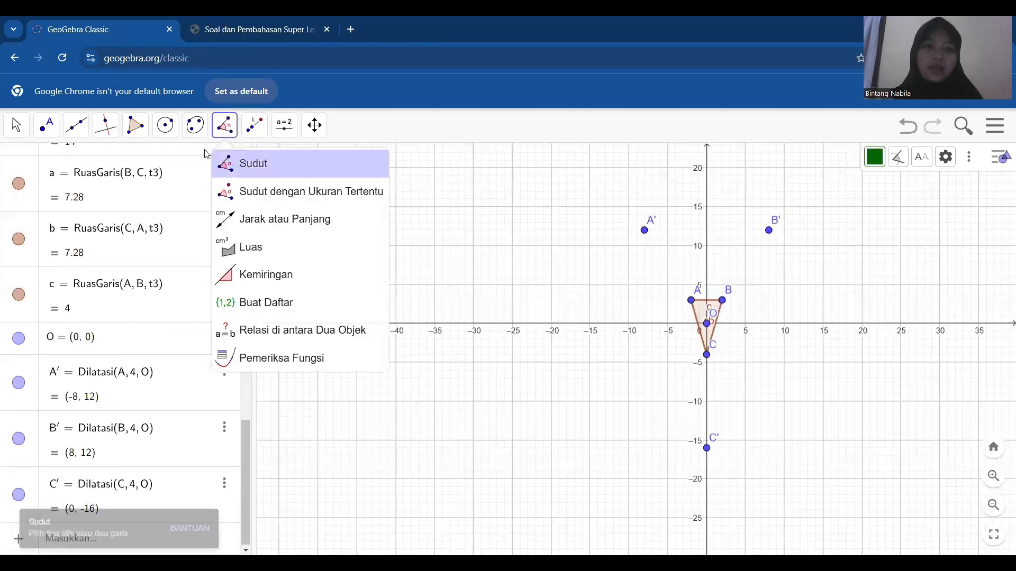
left_click(145, 130)
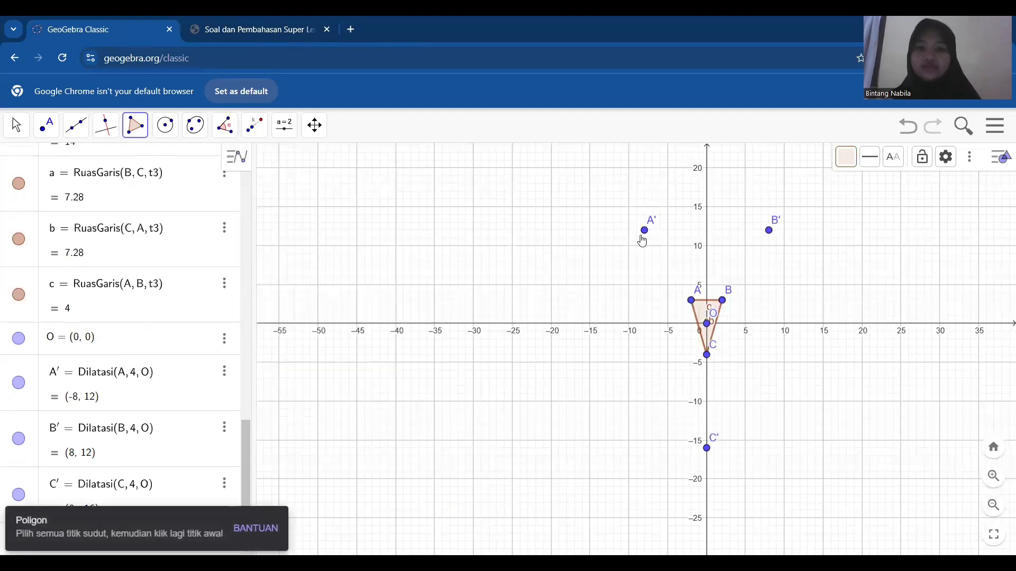
left_click(644, 230)
left_click(769, 230)
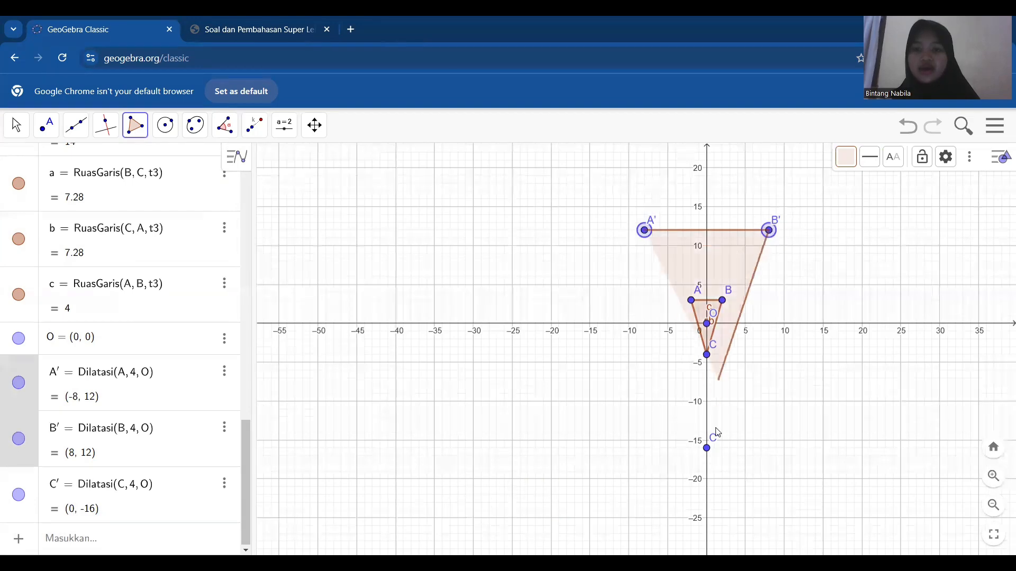
left_click(707, 449)
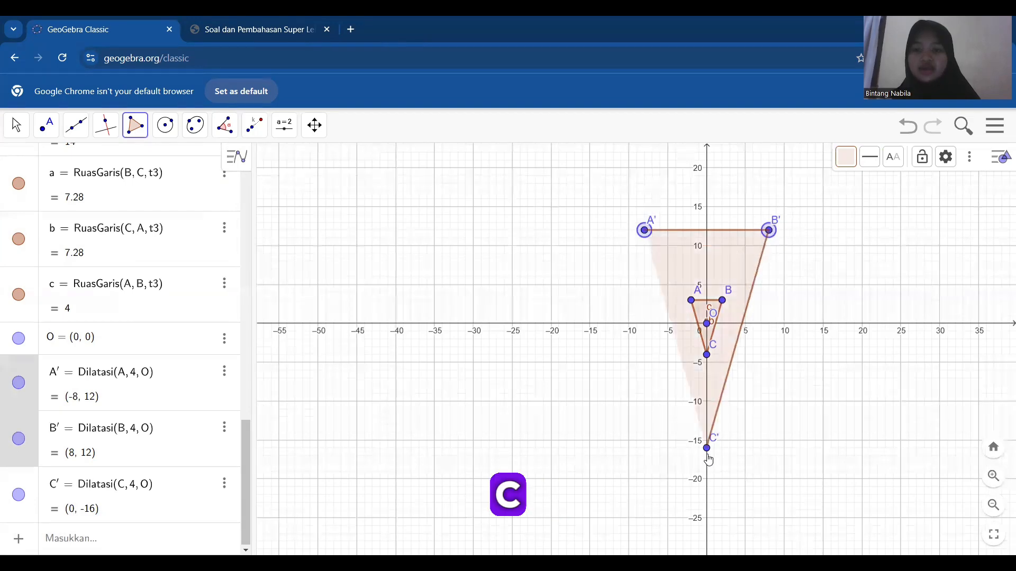
left_click(646, 236)
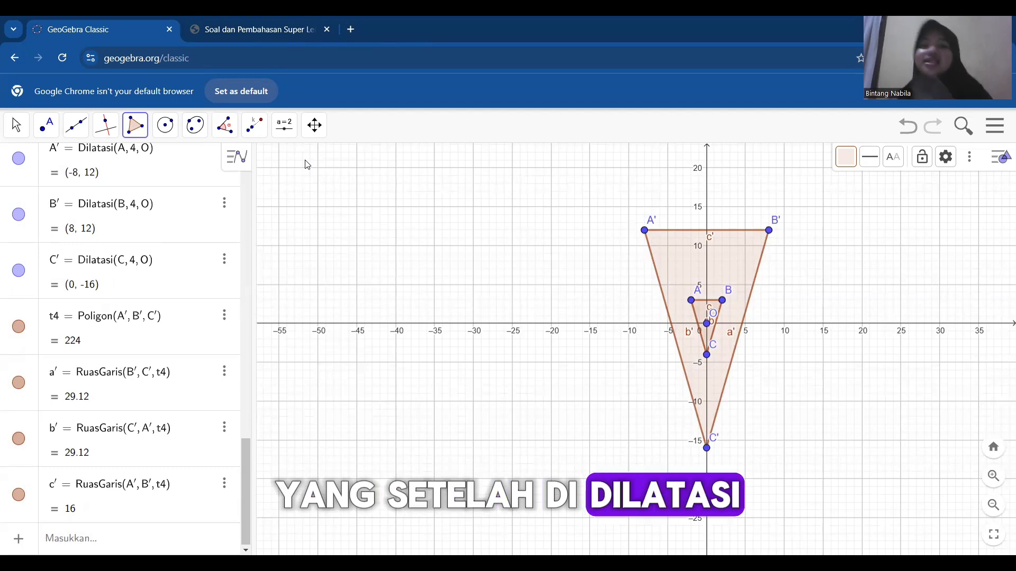
Measure the area of triangle A'B'C' and place its area label on the triangle
left_click(224, 125)
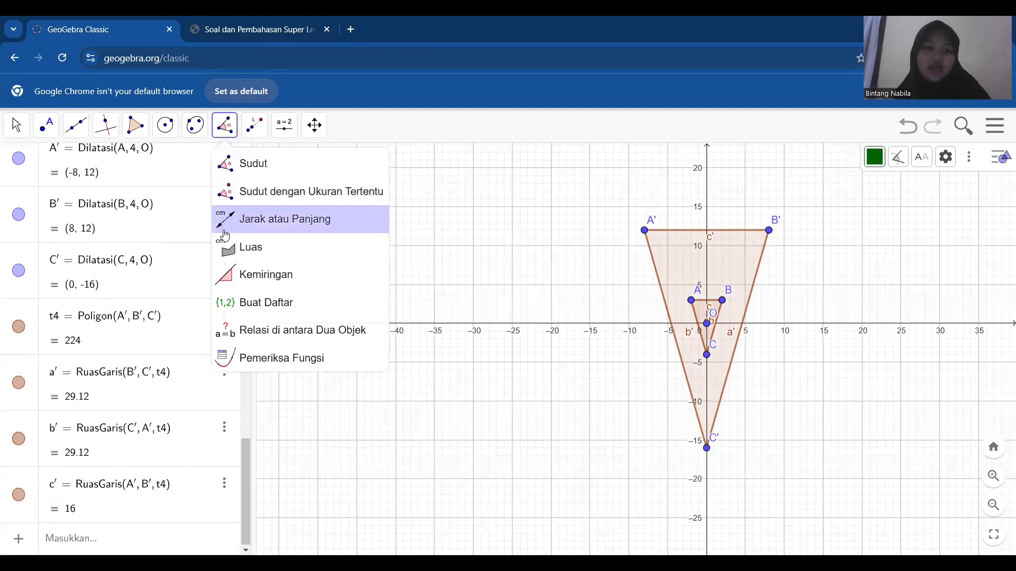
left_click(225, 248)
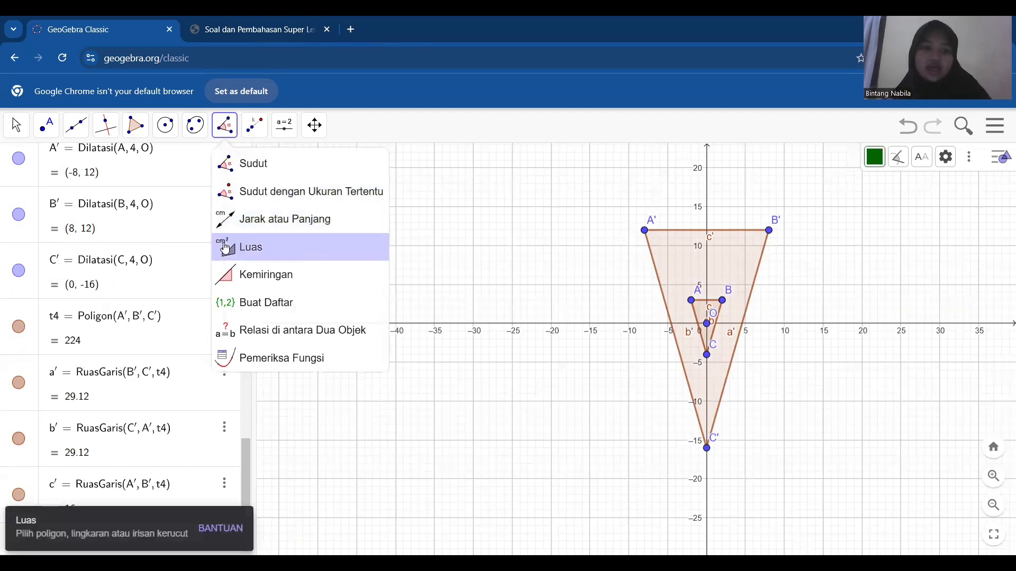
left_click(685, 269)
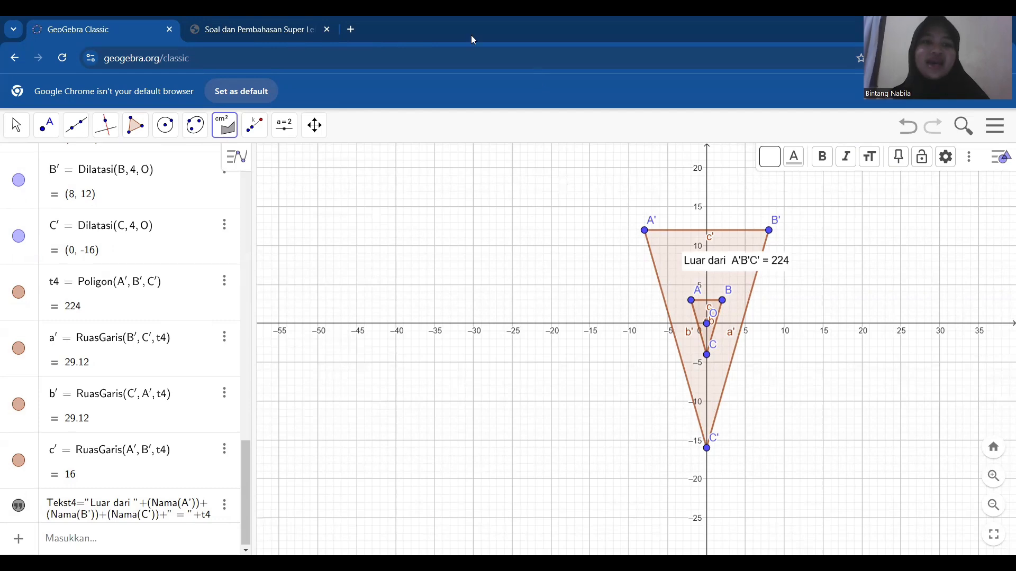
Open the worked solution of Soal Nomor 11 on the problem web page and compare its area for the dilated triangle
left_click(192, 35)
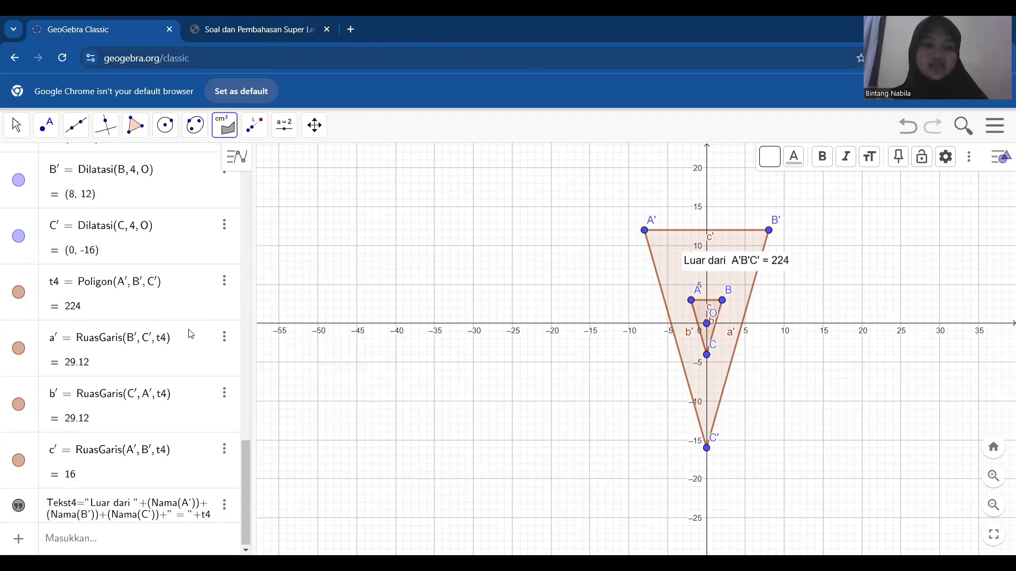
left_click(131, 359)
scroll(135, 344, "down", 8)
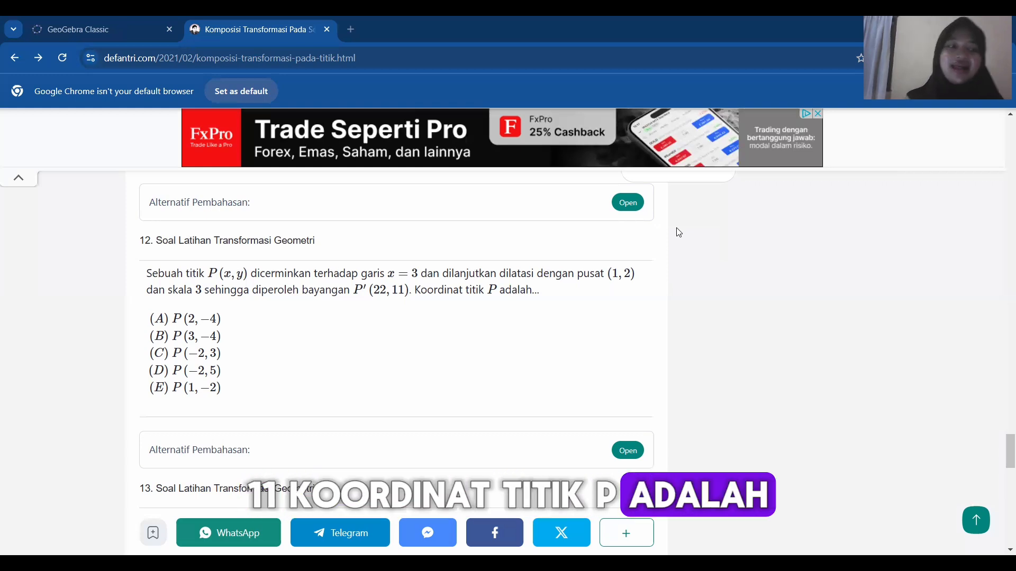
Switch to the GeoGebra Classic page and define the image point P' = (22, 11)
left_click(62, 24)
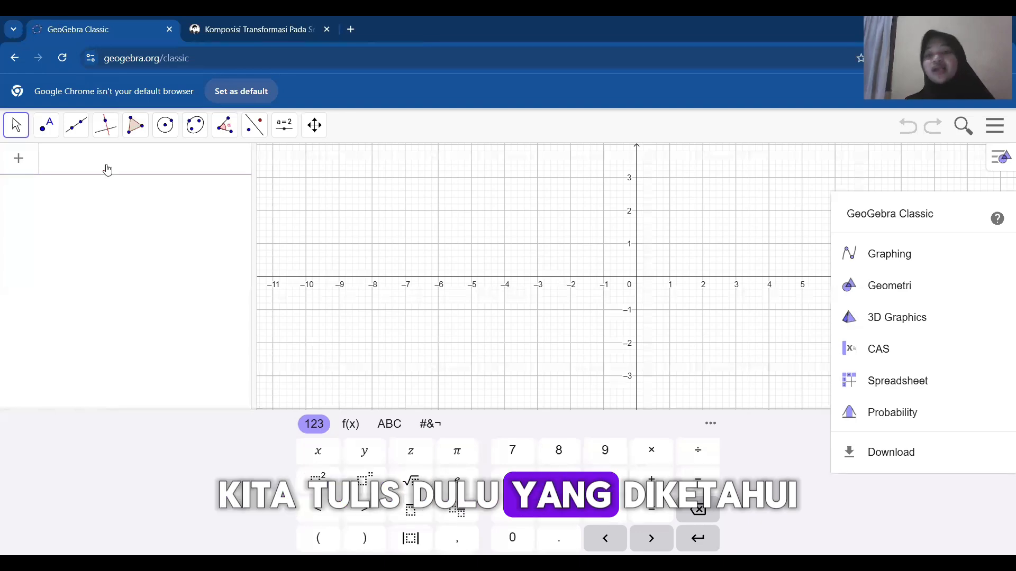
left_click(107, 169)
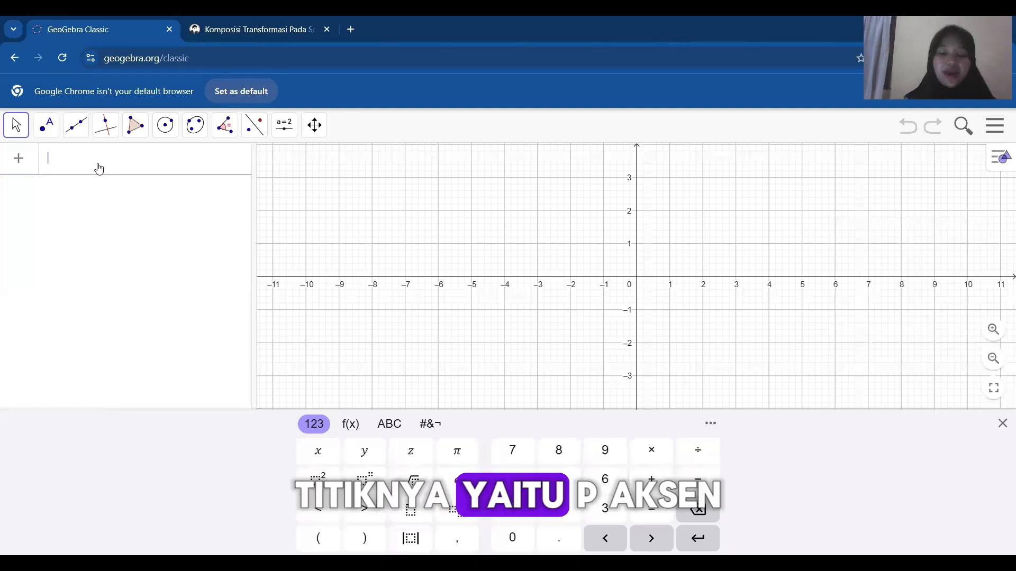
type("P")
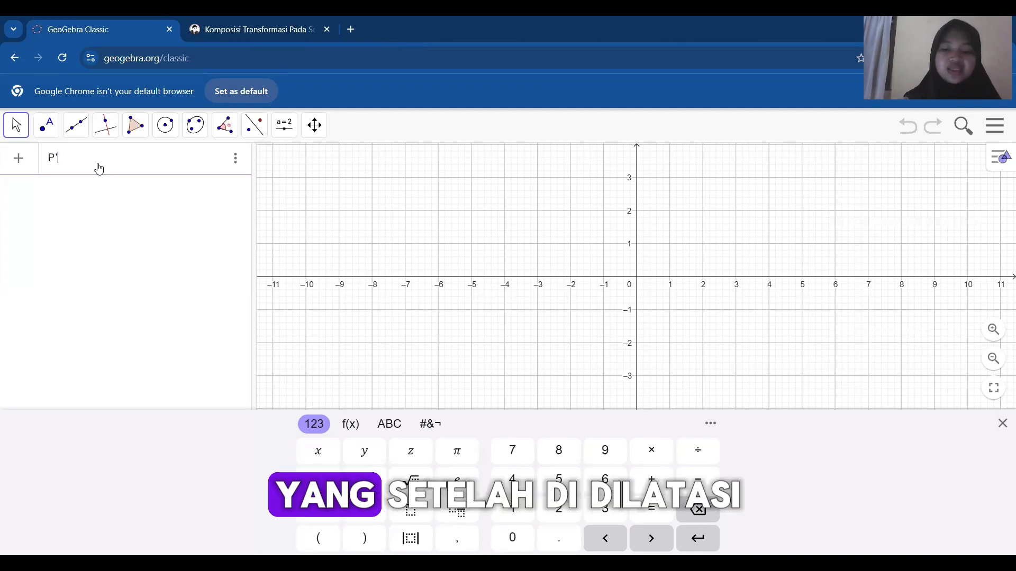
type("' = ")
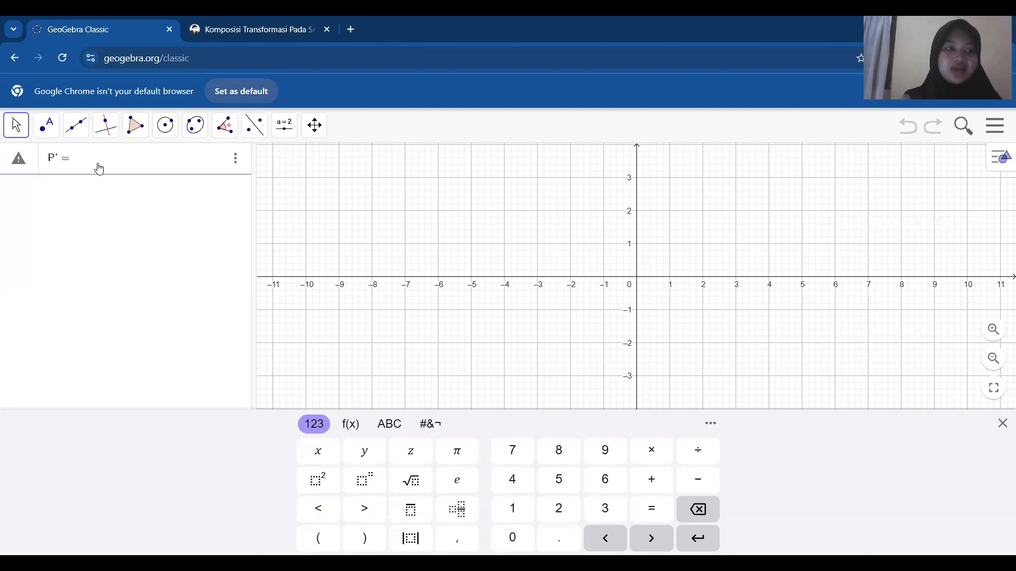
type("(22, ")
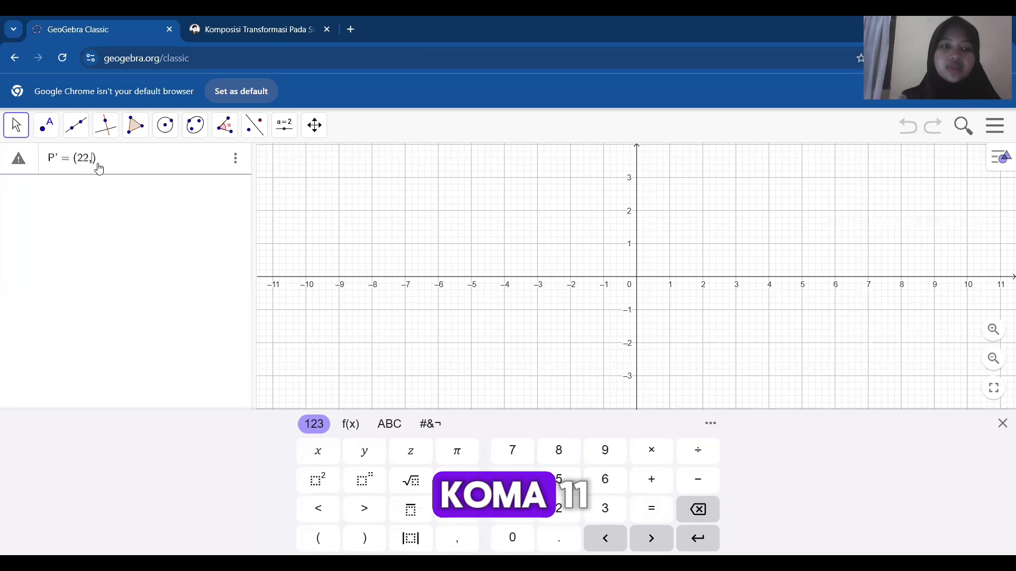
type("11")
key("Return")
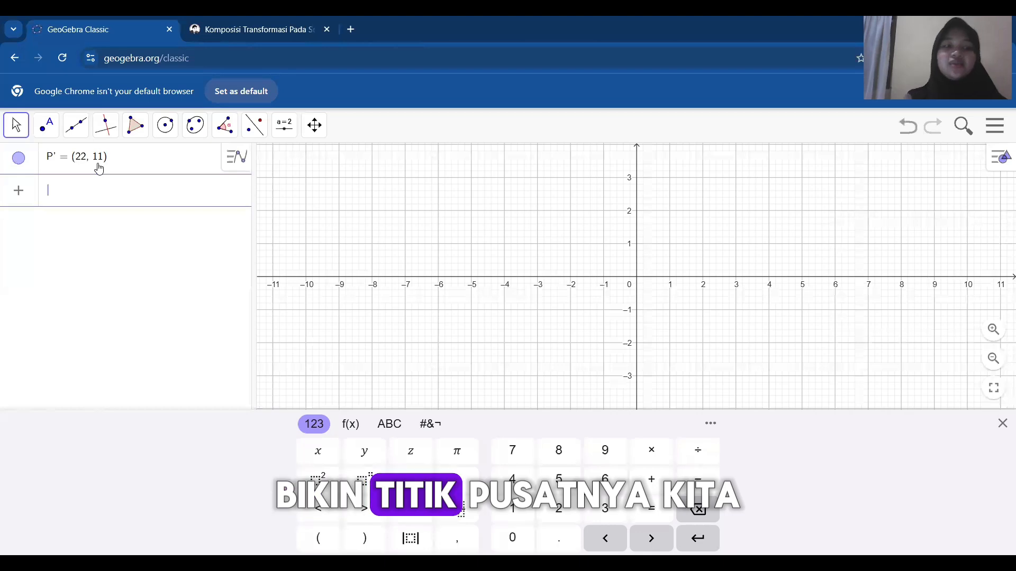
Define the dilation centre as point O = (1, 2)
type("O ")
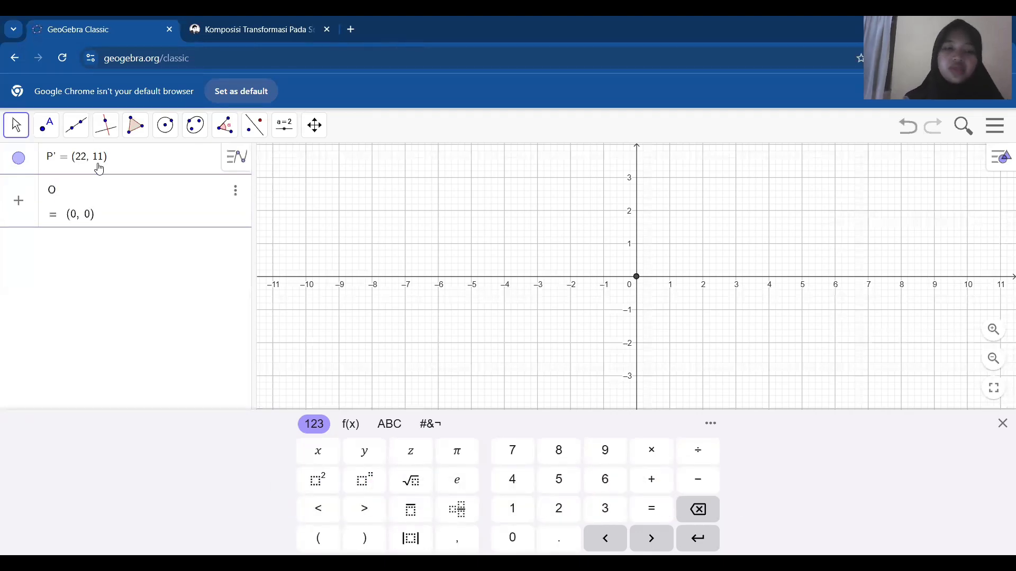
type("= (")
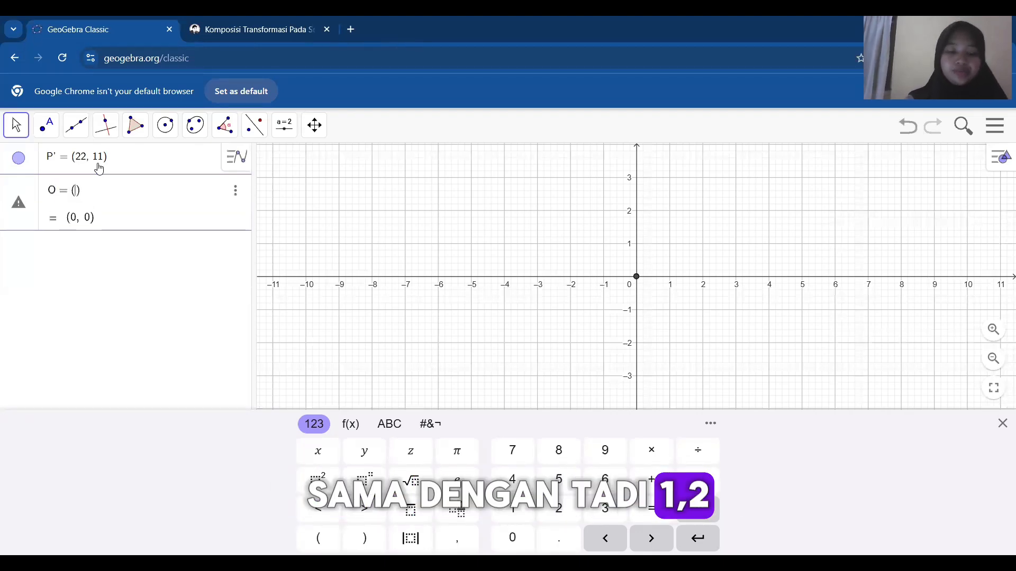
type("1, 2")
key("Return")
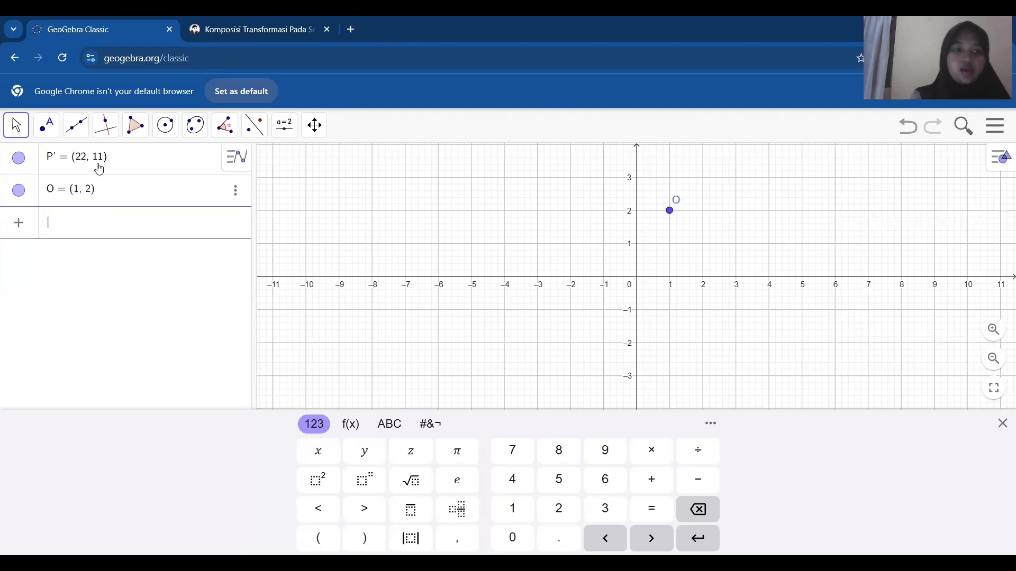
Dilate point P' from centre O by a factor of 1/3 to reverse the scale 3 dilation
left_click(254, 125)
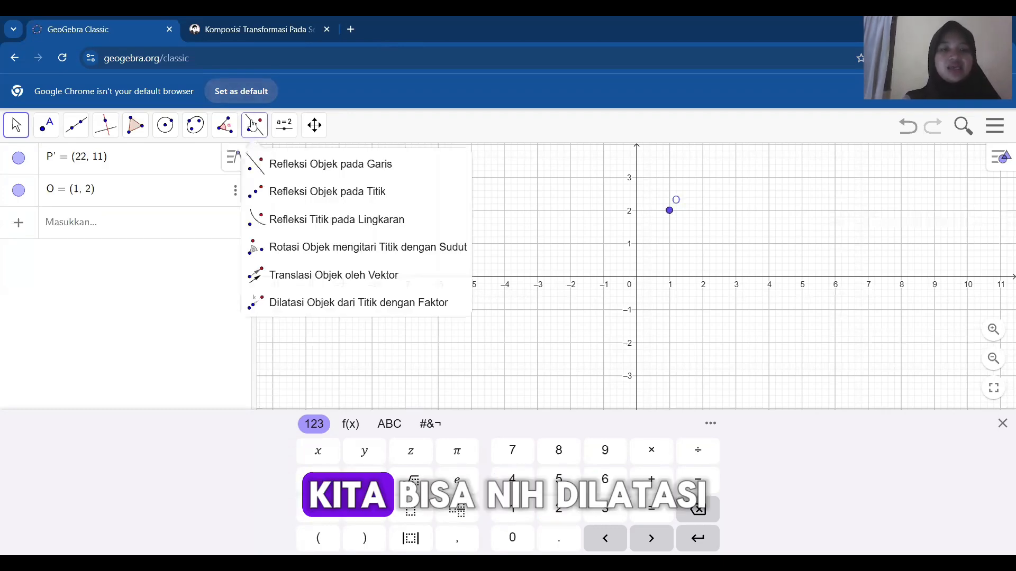
left_click(256, 300)
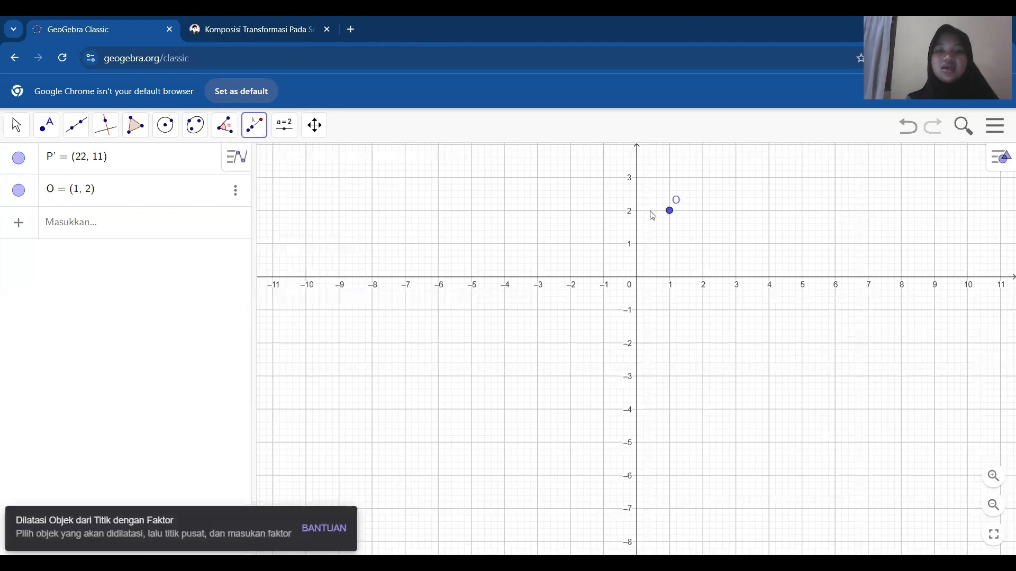
scroll(622, 274, "down", 5)
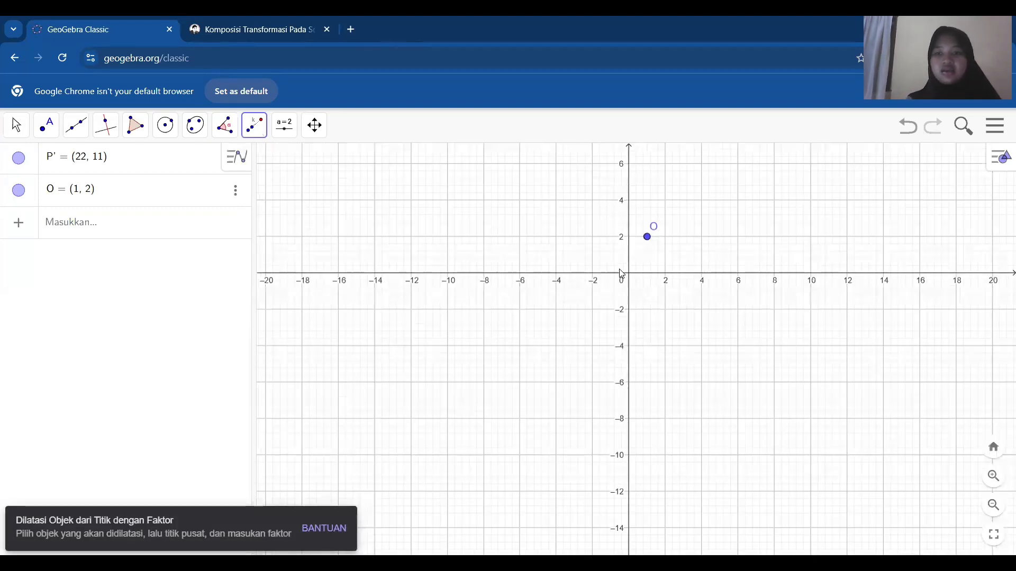
scroll(622, 274, "down", 3)
scroll(622, 270, "down", 3)
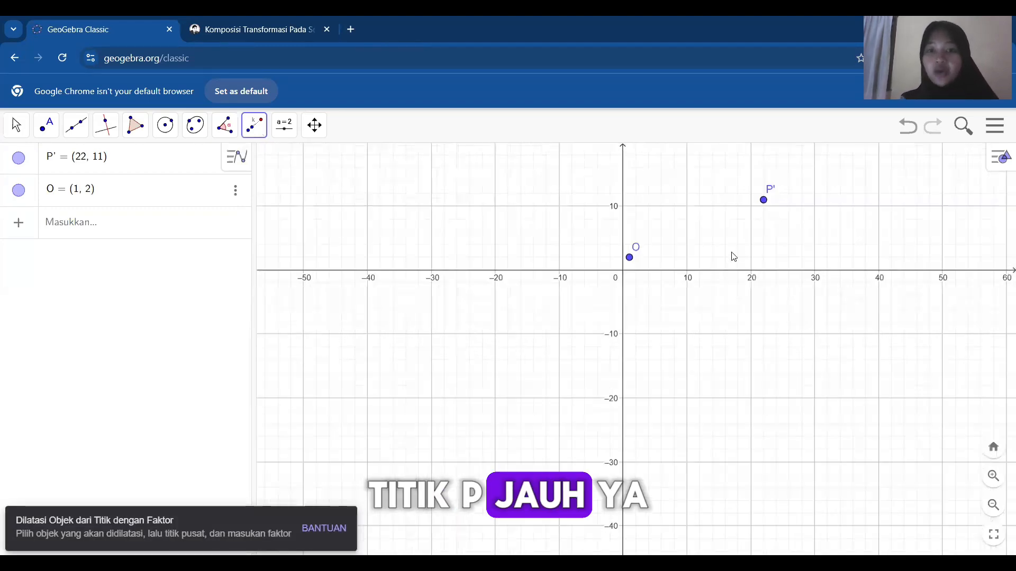
left_click(764, 206)
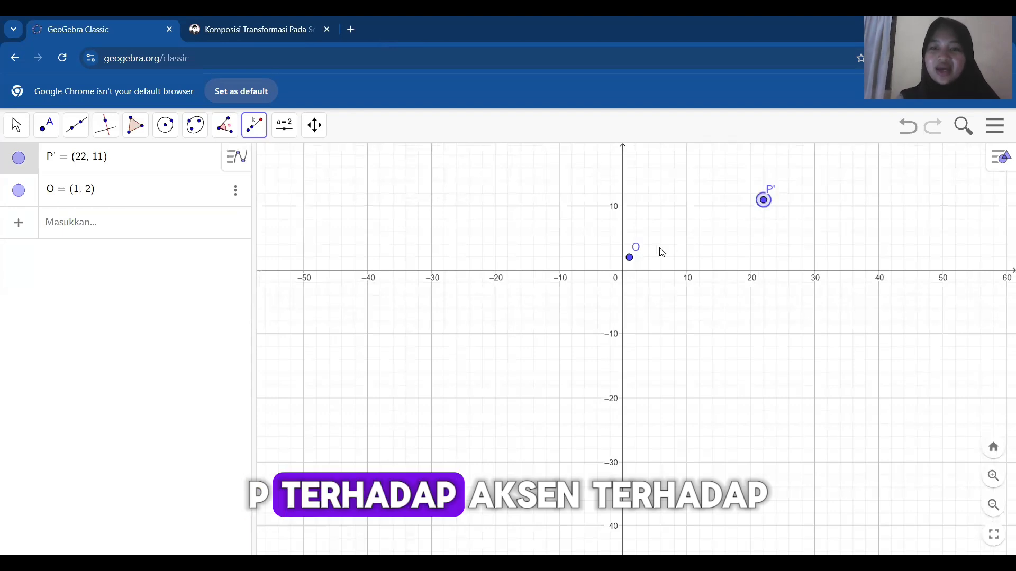
left_click(630, 259)
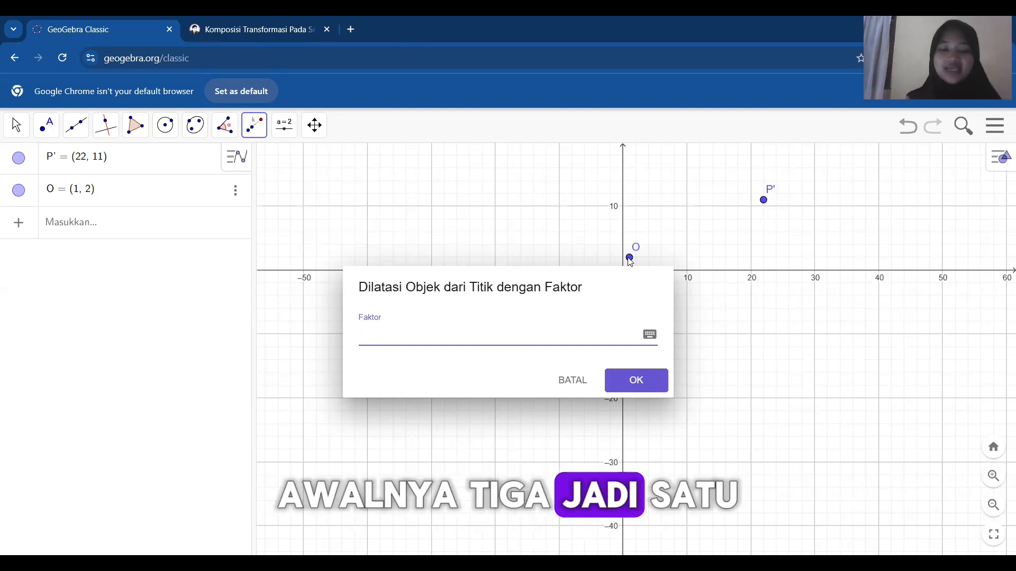
type("1/3")
key("Return")
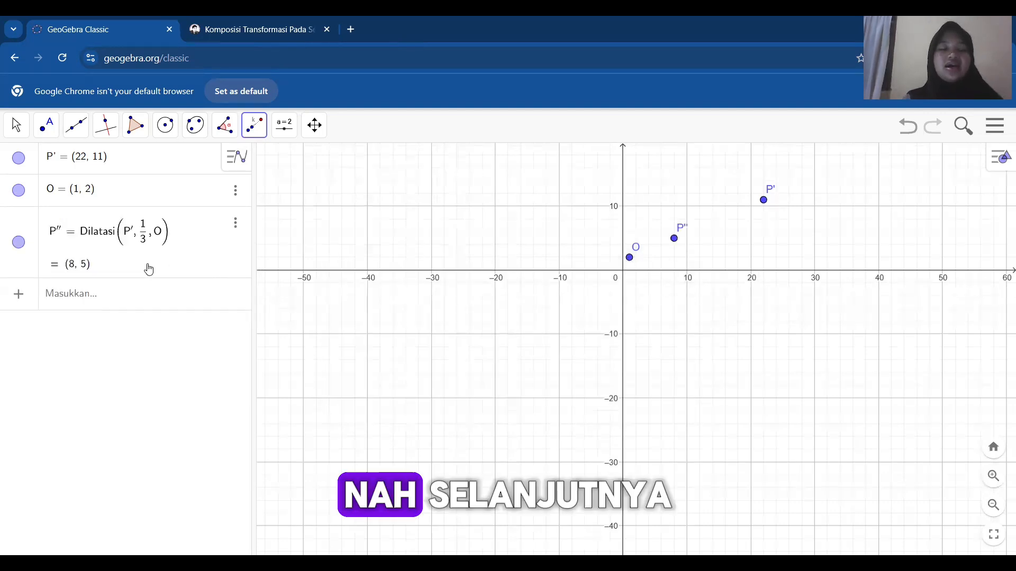
Add the mirror line x = 3 to the construction
left_click(126, 302)
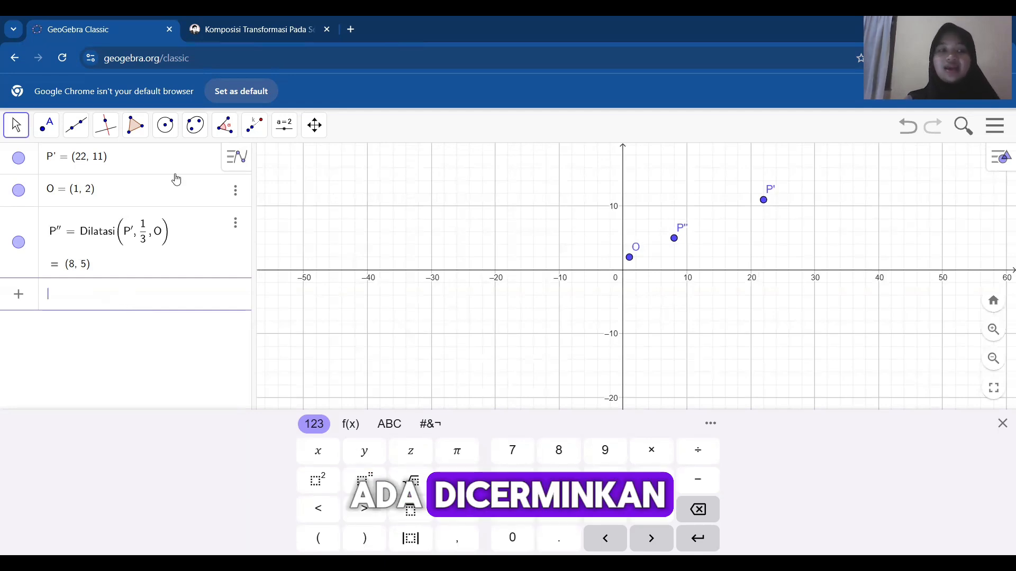
type("X")
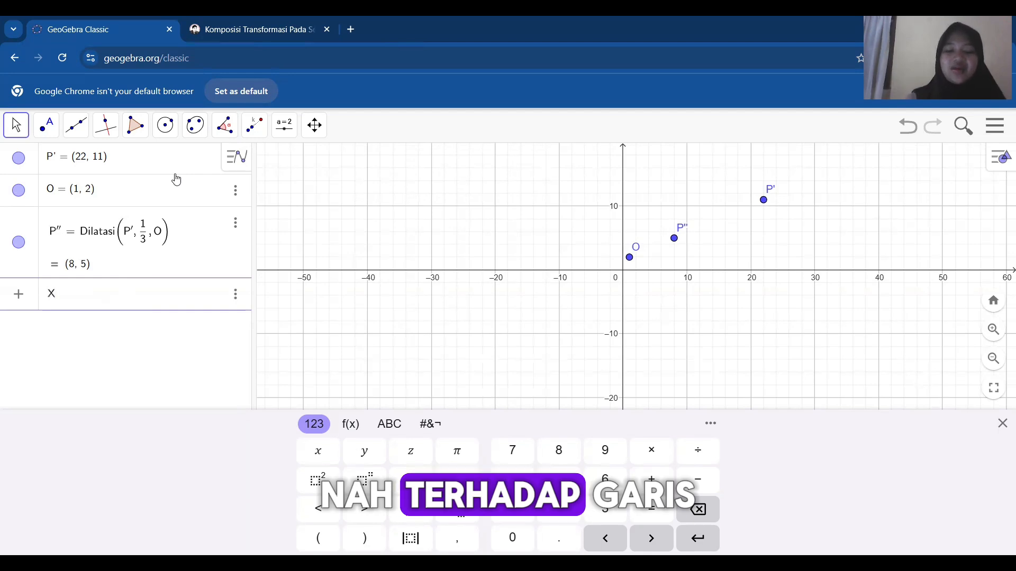
type("x=3")
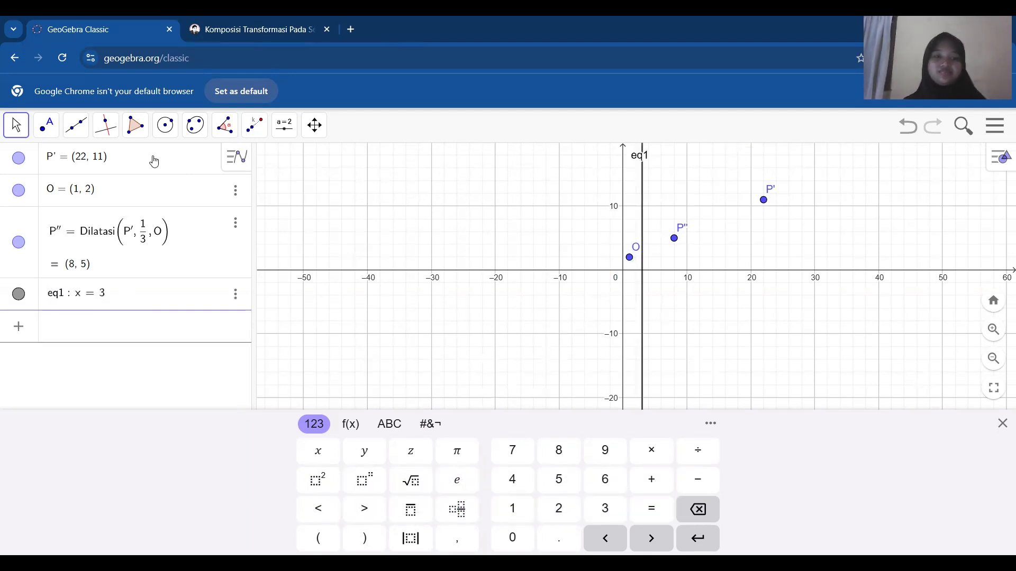
Reflect the dilated point P'' across the line x = 3
left_click(258, 136)
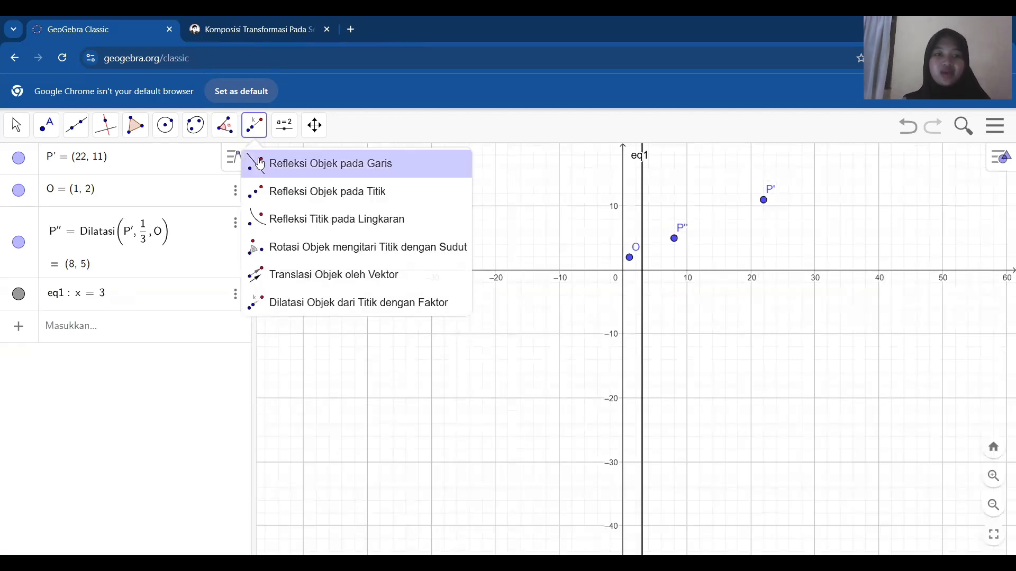
left_click(260, 164)
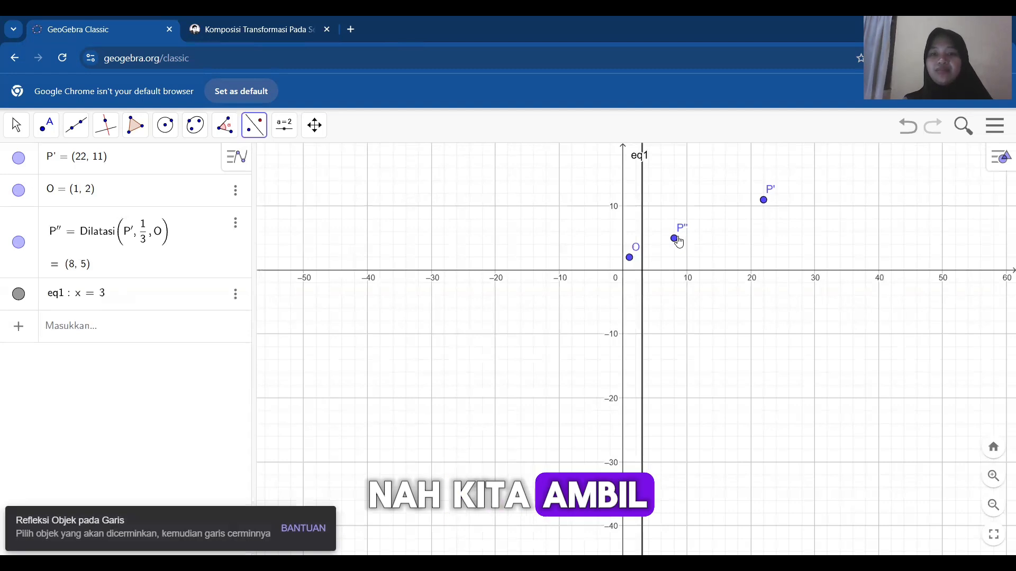
left_click(675, 240)
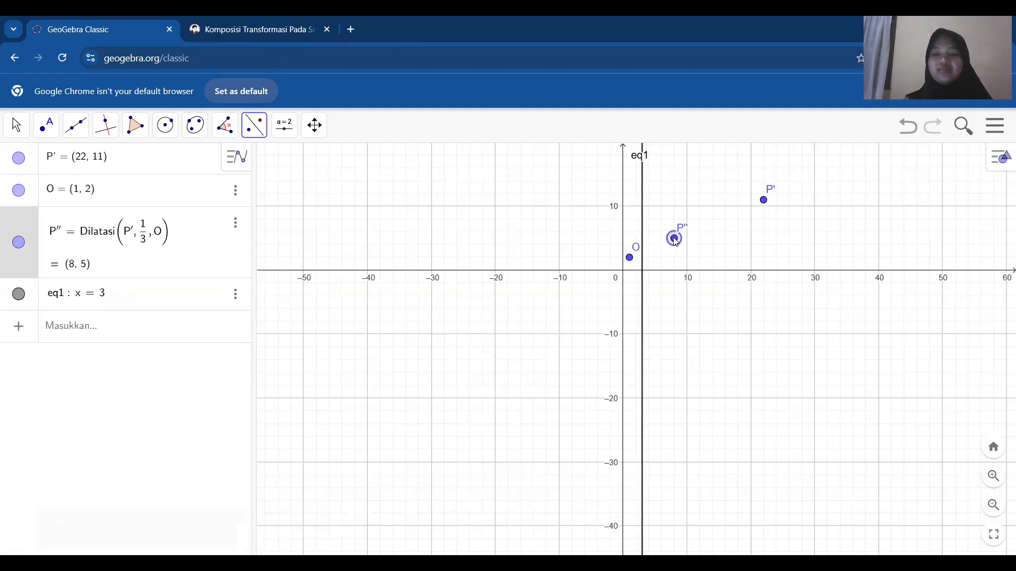
left_click(643, 233)
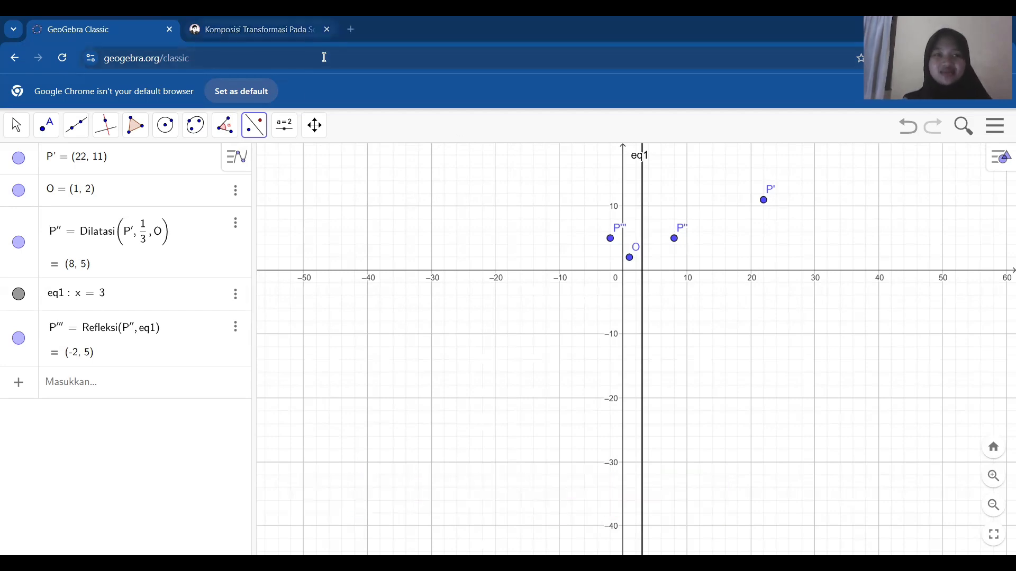
Compare the reflected point's coordinates with the worked solution of problem 12 on the problem web page, and return to GeoGebra
left_click(254, 29)
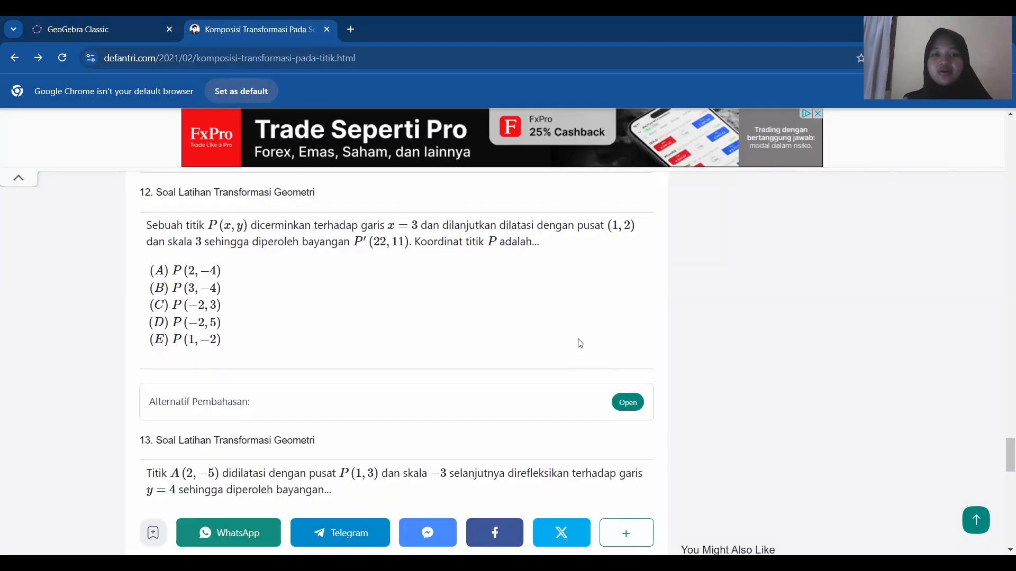
left_click(629, 404)
scroll(631, 406, "down", 8)
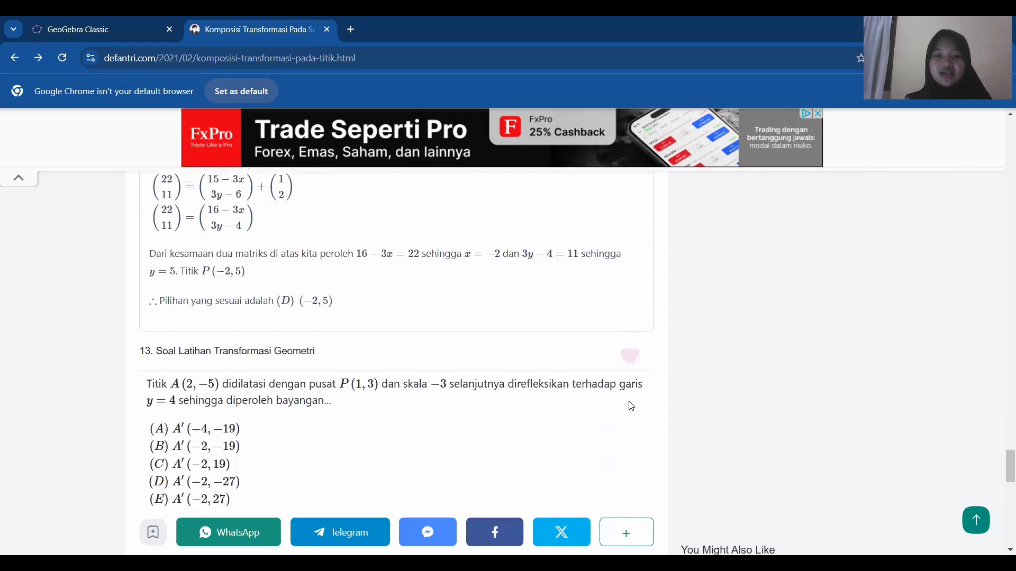
left_click(93, 19)
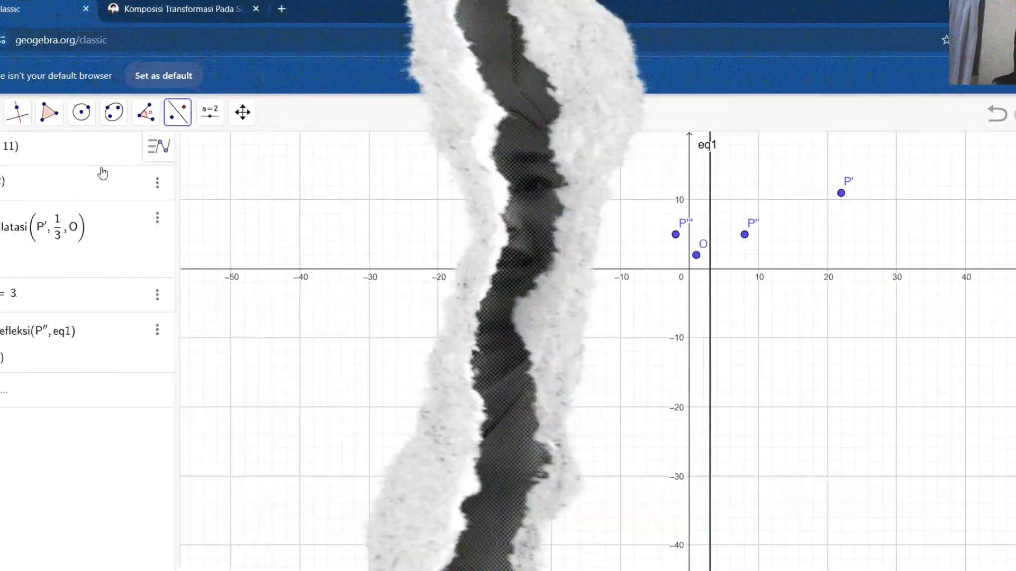